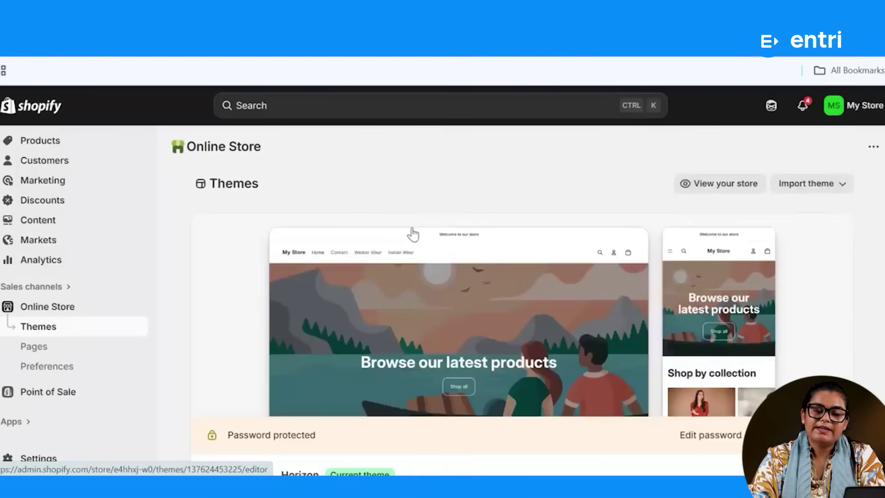
{"action": "scroll", "coordinate": [413, 234], "scroll_direction": "down", "scroll_amount": 4}
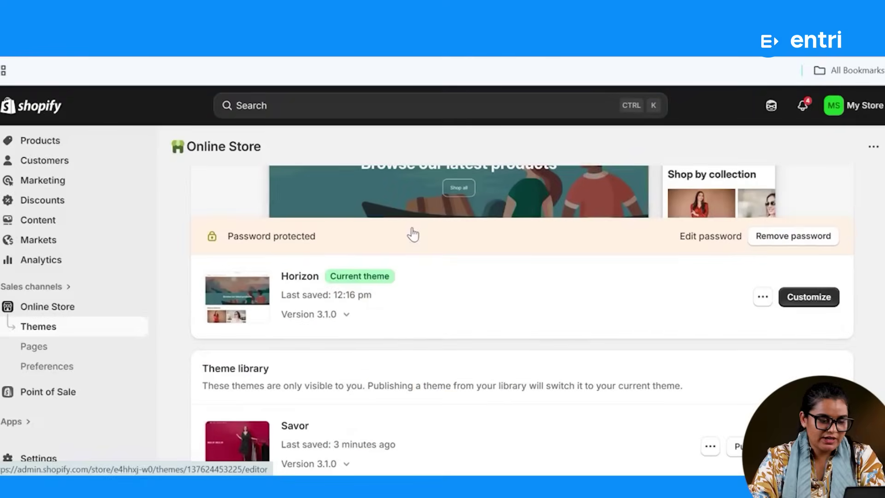
{"action": "scroll", "coordinate": [209, 316], "scroll_direction": "up", "scroll_amount": 4}
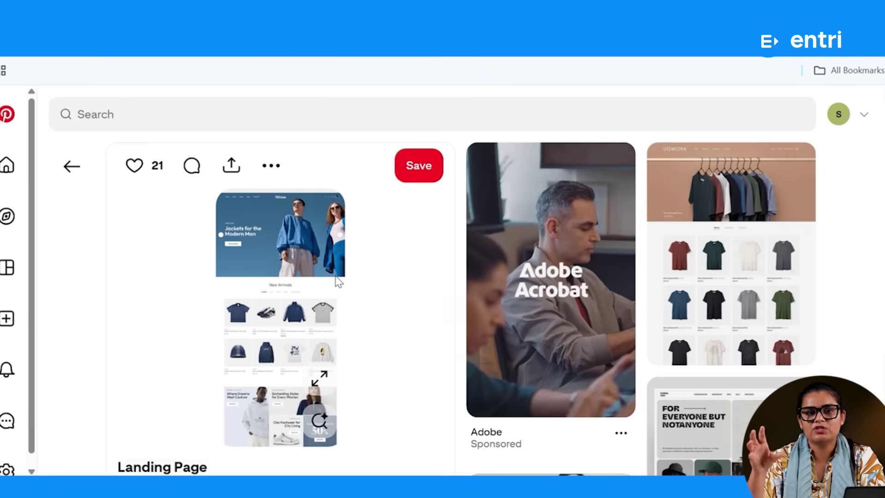
- Browse the Pinterest landing page designs for online clothing store layout ideas
{"action": "scroll", "coordinate": [339, 281], "scroll_direction": "down", "scroll_amount": 4}
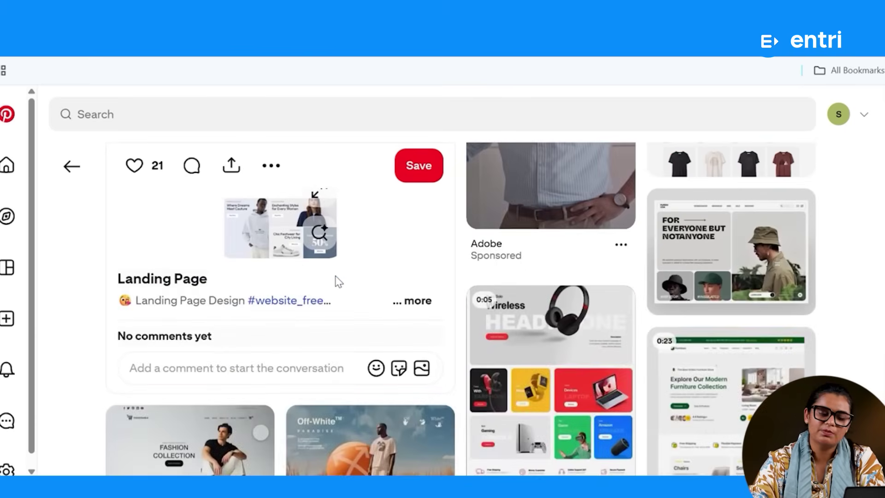
{"action": "scroll", "coordinate": [339, 281], "scroll_direction": "down", "scroll_amount": 7}
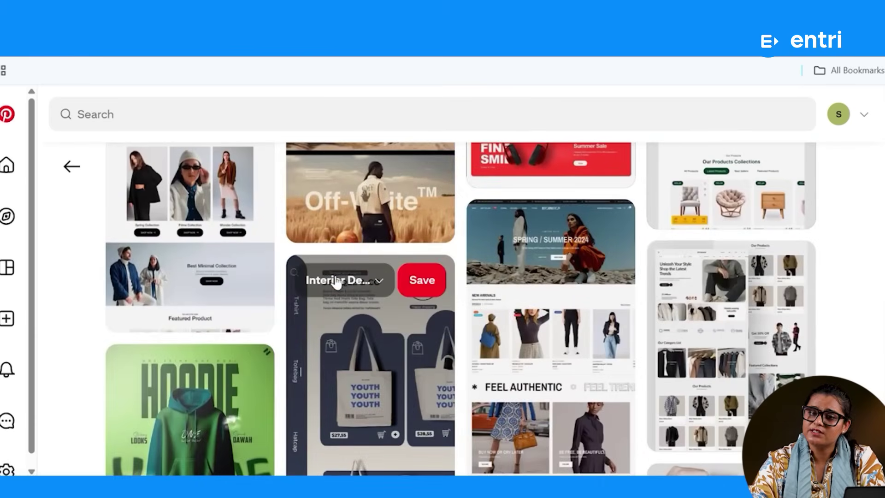
{"action": "scroll", "coordinate": [337, 282], "scroll_direction": "down", "scroll_amount": 3}
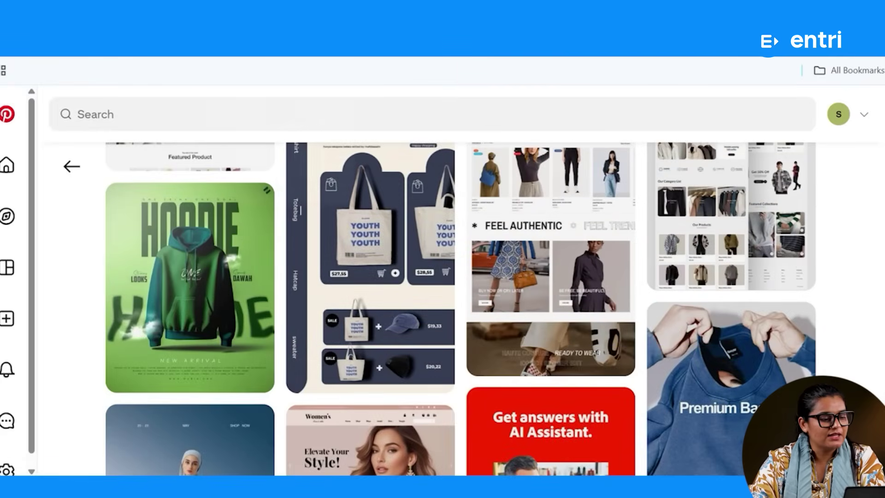
- Switch to the Shopify admin, look through the popular free themes and open the Theme Store
{"action": "left_click", "coordinate": [221, 48]}
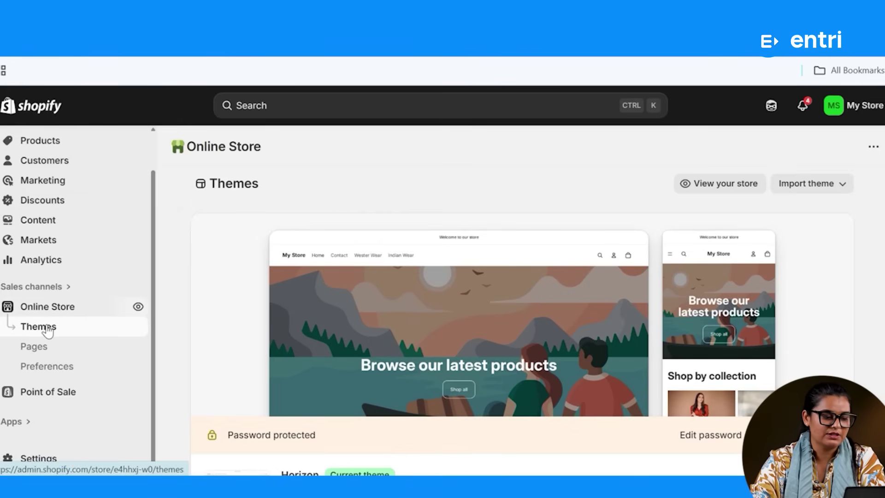
{"action": "scroll", "coordinate": [513, 393], "scroll_direction": "down", "scroll_amount": 10}
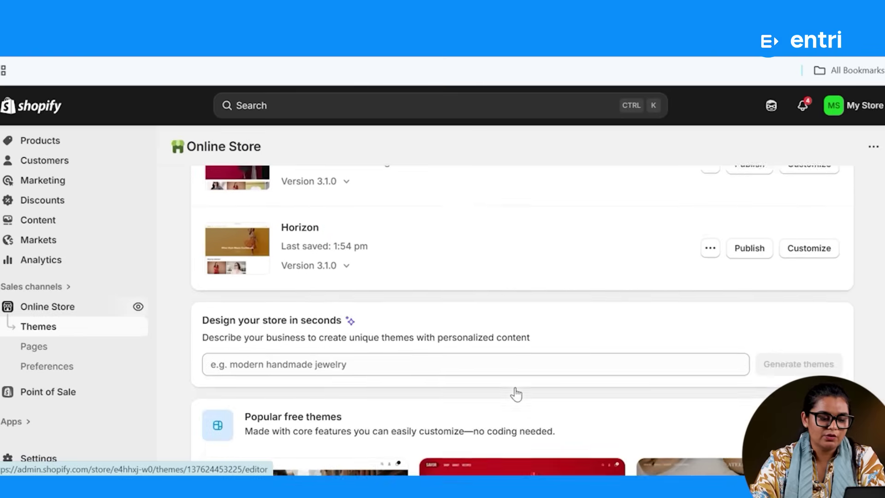
{"action": "scroll", "coordinate": [516, 393], "scroll_direction": "down", "scroll_amount": 6}
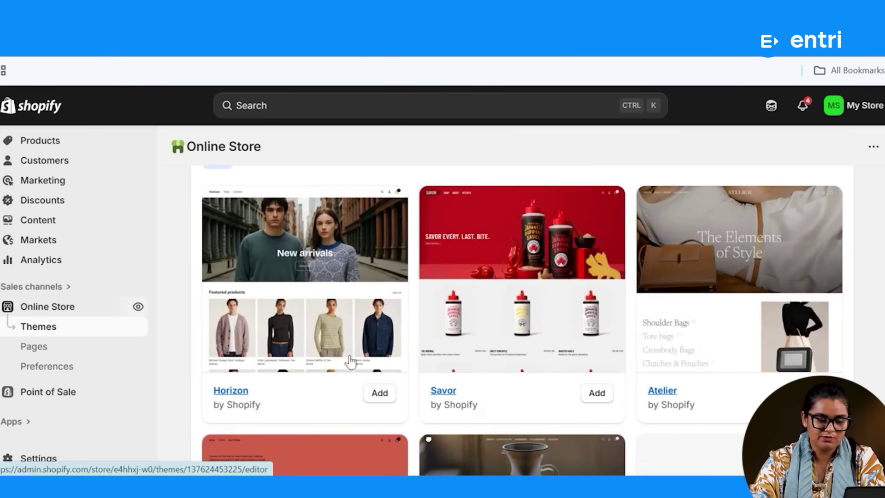
{"action": "scroll", "coordinate": [503, 361], "scroll_direction": "up", "scroll_amount": 3}
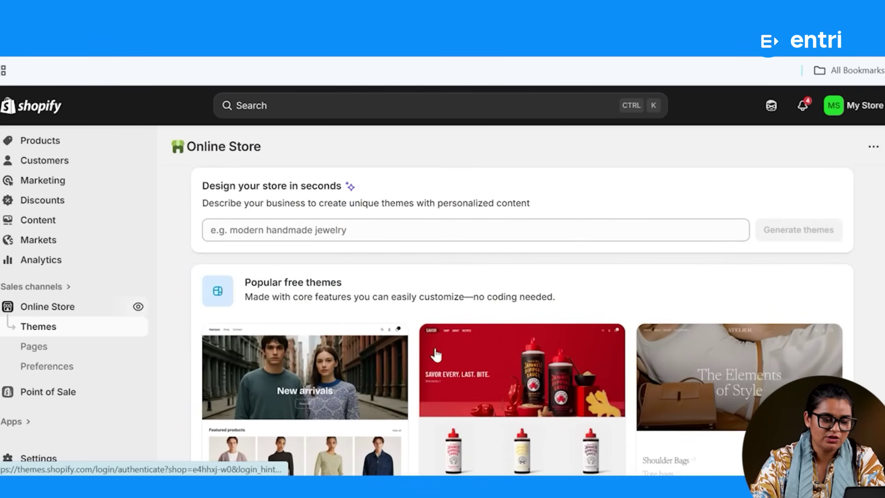
{"action": "scroll", "coordinate": [431, 349], "scroll_direction": "down", "scroll_amount": 4}
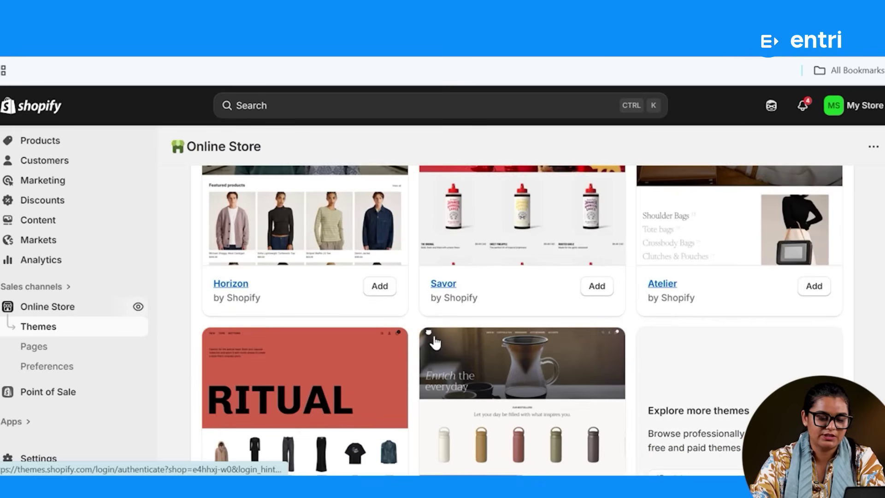
{"action": "scroll", "coordinate": [668, 405], "scroll_direction": "down", "scroll_amount": 3}
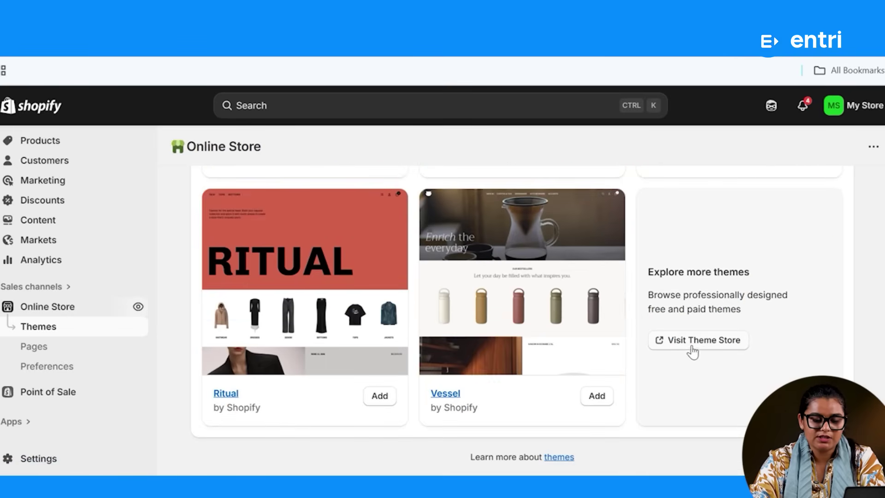
{"action": "left_click", "coordinate": [695, 350]}
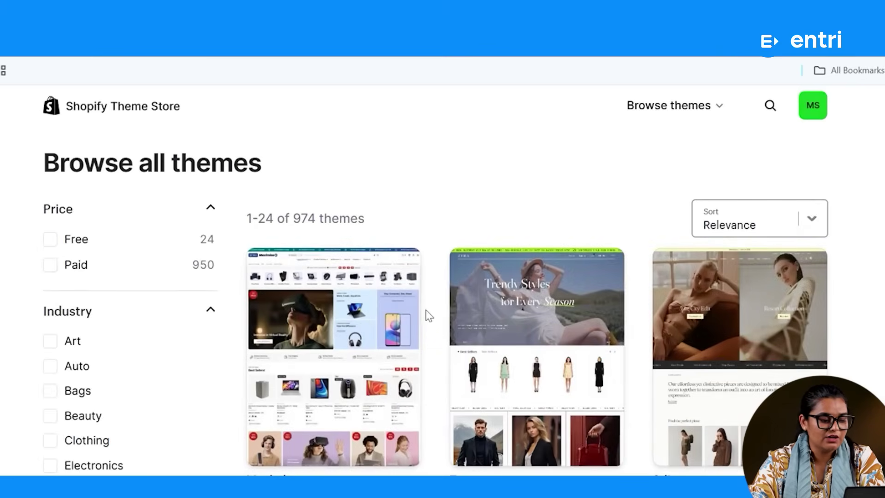
- Filter the Theme Store by the Jewelry and accessories industry and browse the matching themes
{"action": "scroll", "coordinate": [429, 315], "scroll_direction": "down", "scroll_amount": 8}
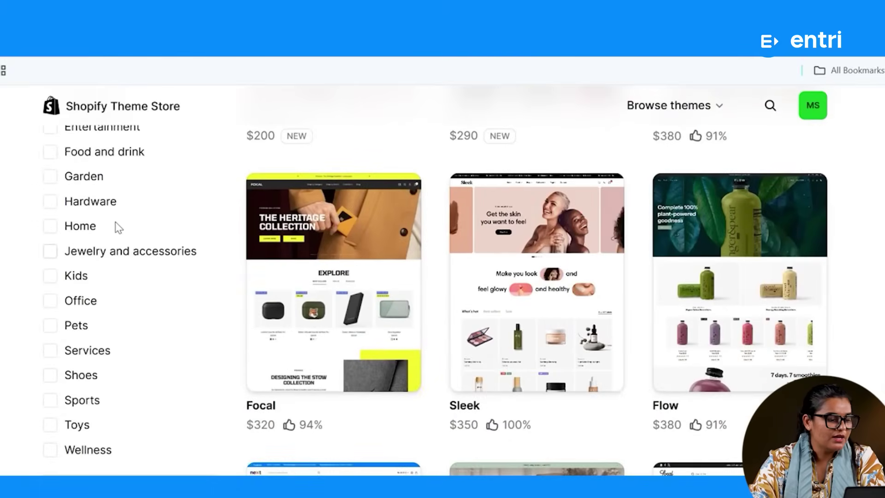
{"action": "scroll", "coordinate": [118, 227], "scroll_direction": "up", "scroll_amount": 4}
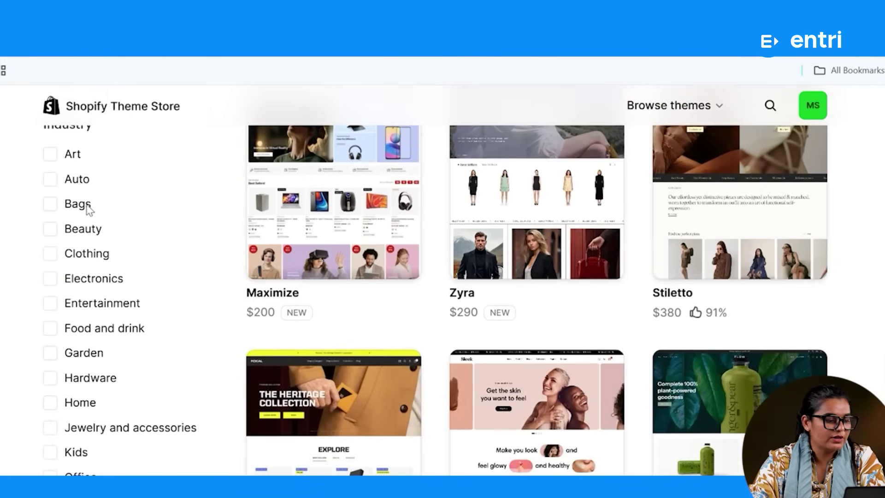
{"action": "scroll", "coordinate": [76, 343], "scroll_direction": "down", "scroll_amount": 4}
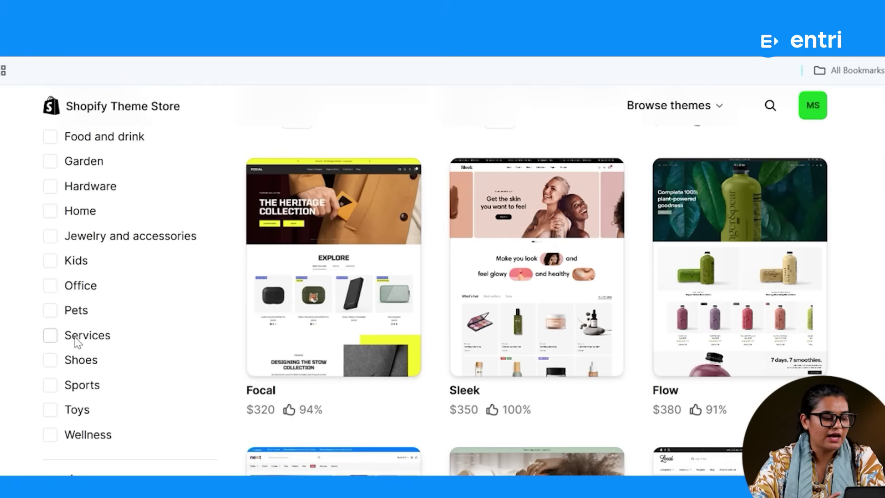
{"action": "left_click", "coordinate": [128, 236]}
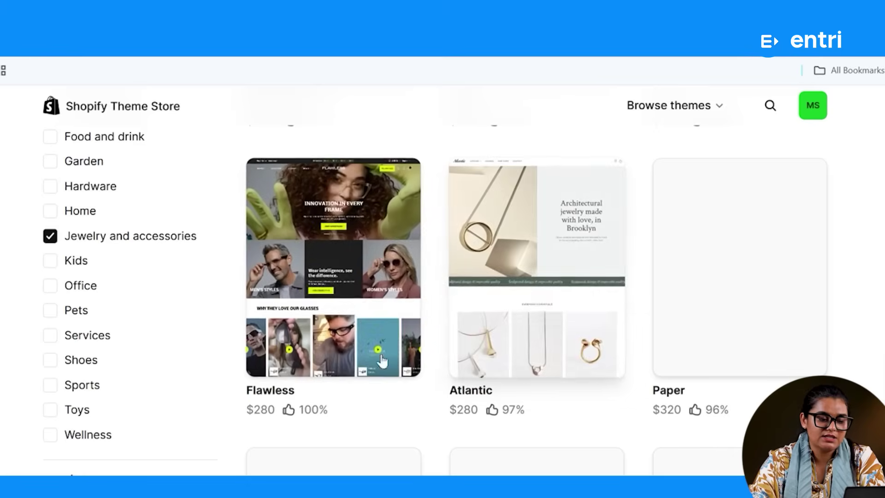
{"action": "scroll", "coordinate": [431, 374], "scroll_direction": "down", "scroll_amount": 4}
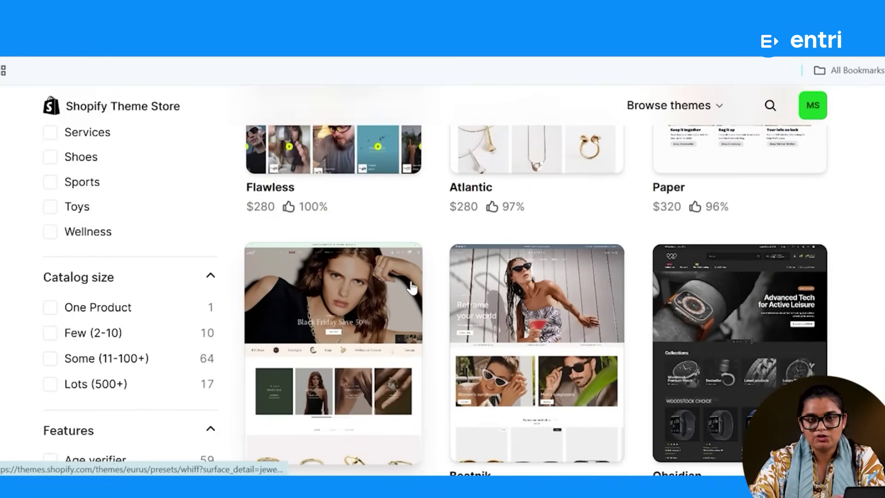
{"action": "scroll", "coordinate": [412, 288], "scroll_direction": "down", "scroll_amount": 3}
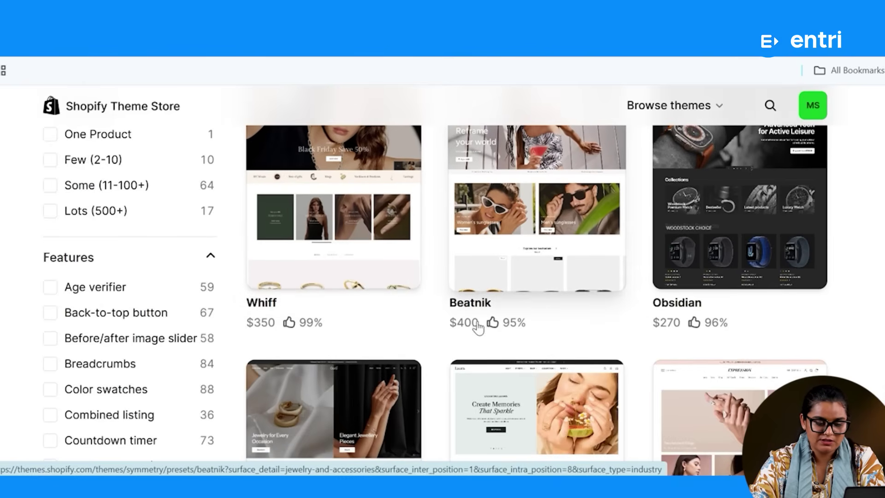
{"action": "scroll", "coordinate": [481, 265], "scroll_direction": "up", "scroll_amount": 3}
{"action": "scroll", "coordinate": [483, 263], "scroll_direction": "up", "scroll_amount": 3}
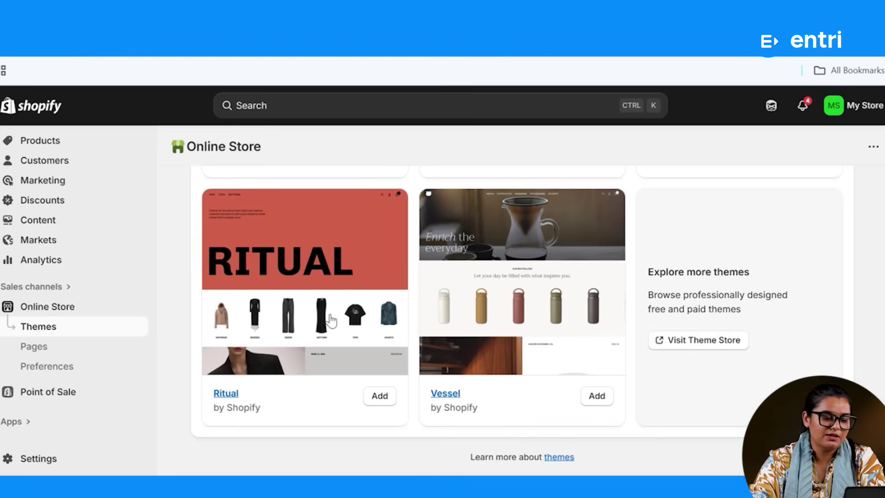
- Return to the Shopify admin's themes page and open the current Horizon theme for customization
{"action": "scroll", "coordinate": [331, 320], "scroll_direction": "up", "scroll_amount": 15}
{"action": "scroll", "coordinate": [331, 321], "scroll_direction": "up", "scroll_amount": 3}
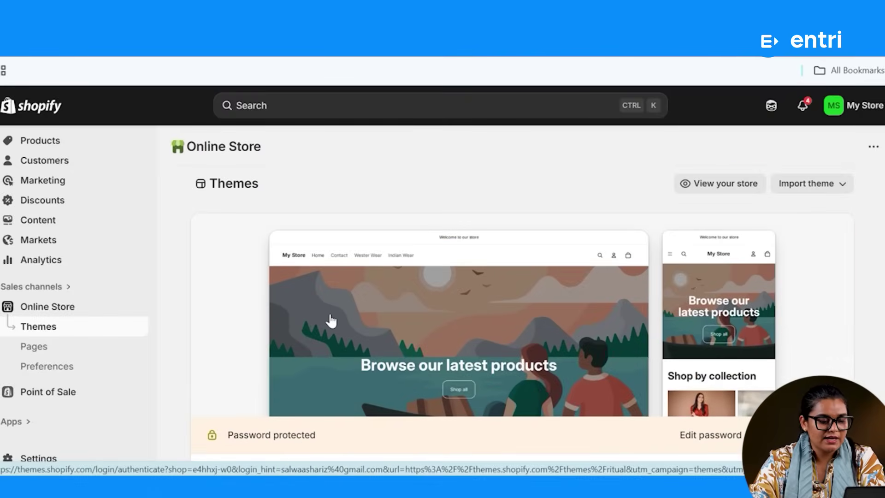
{"action": "scroll", "coordinate": [434, 393], "scroll_direction": "down", "scroll_amount": 3}
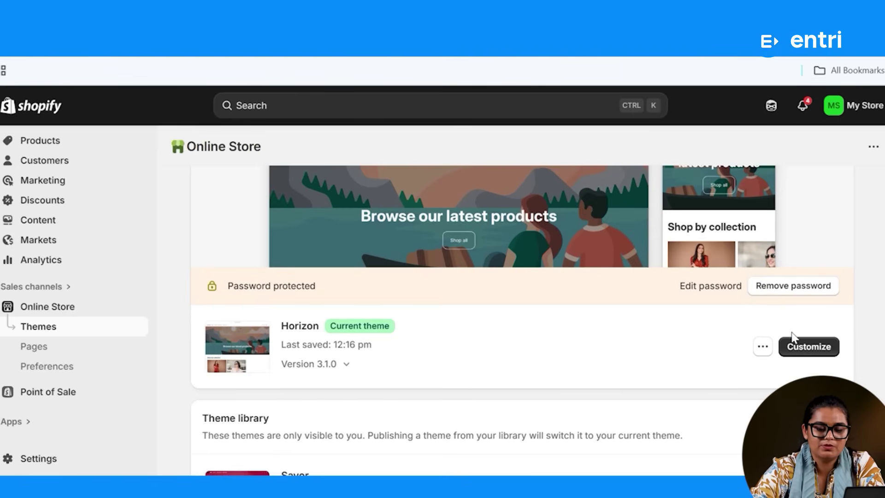
{"action": "left_click", "coordinate": [794, 350]}
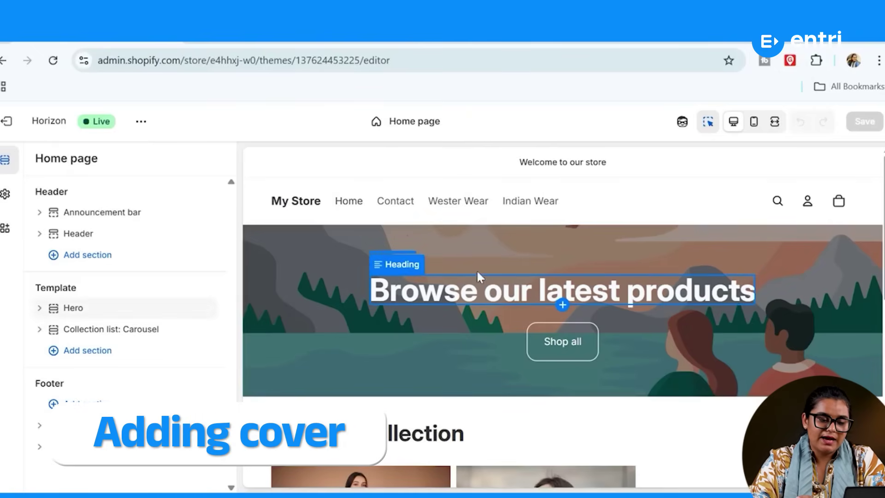
- Set the Hero section's first media image to the library photo of the woman beside a clothes rack on a crimson background
{"action": "left_click", "coordinate": [322, 289]}
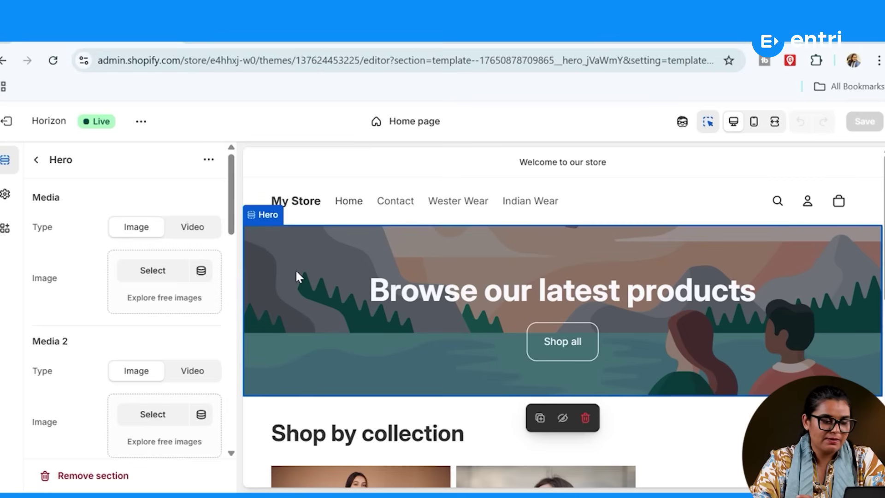
{"action": "left_click", "coordinate": [150, 272]}
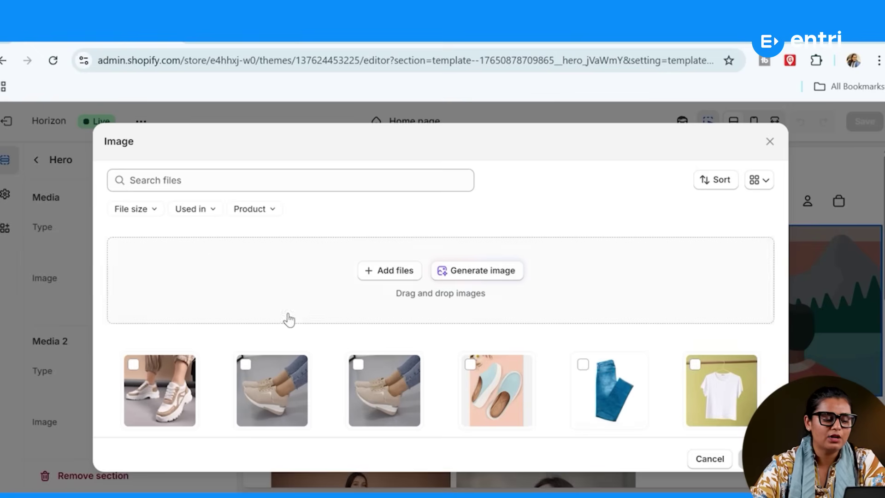
{"action": "scroll", "coordinate": [295, 341], "scroll_direction": "down", "scroll_amount": 4}
{"action": "scroll", "coordinate": [444, 361], "scroll_direction": "down", "scroll_amount": 5}
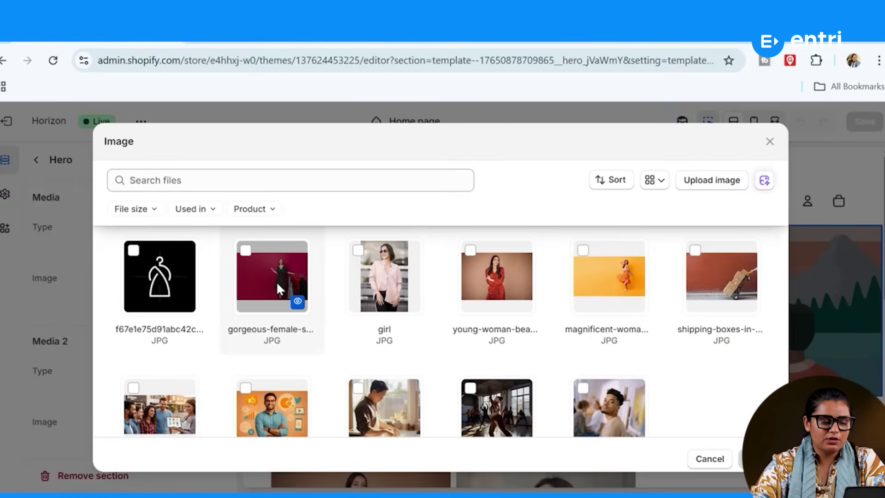
{"action": "left_click", "coordinate": [760, 458]}
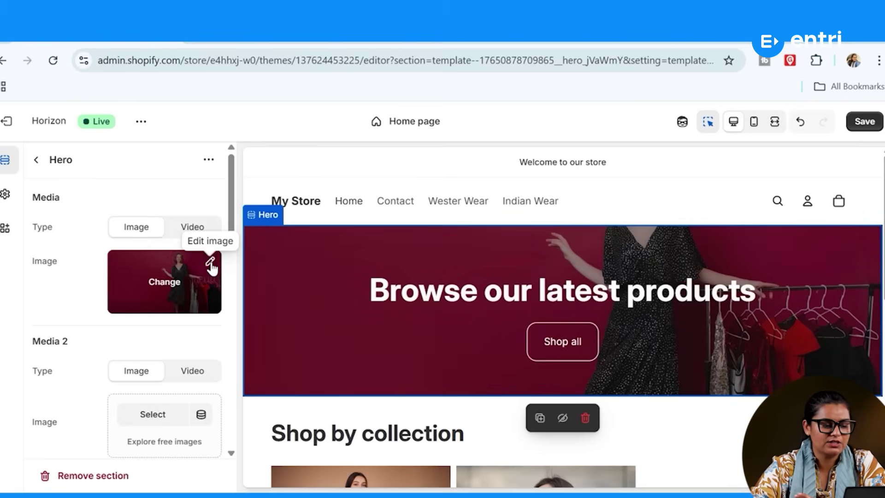
- Open the hero photo in the image editor, examine its information and editing options, and return to the theme editor
{"action": "left_click", "coordinate": [211, 267]}
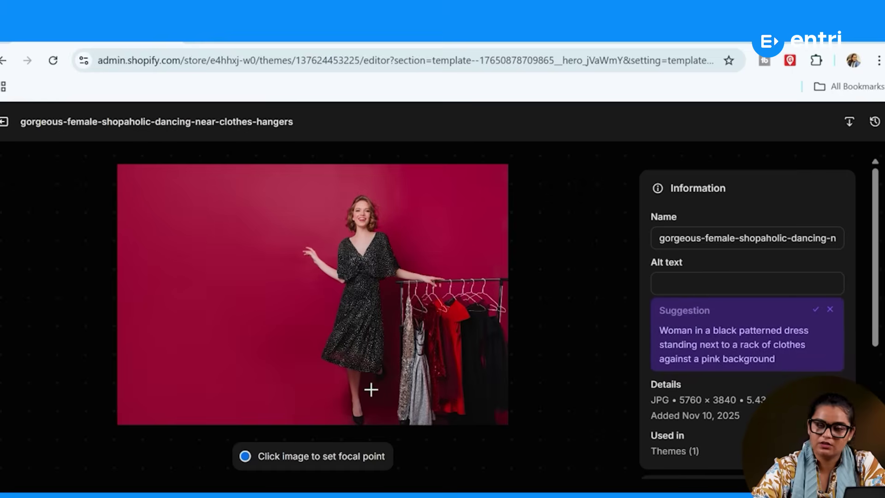
{"action": "scroll", "coordinate": [673, 324], "scroll_direction": "down", "scroll_amount": 5}
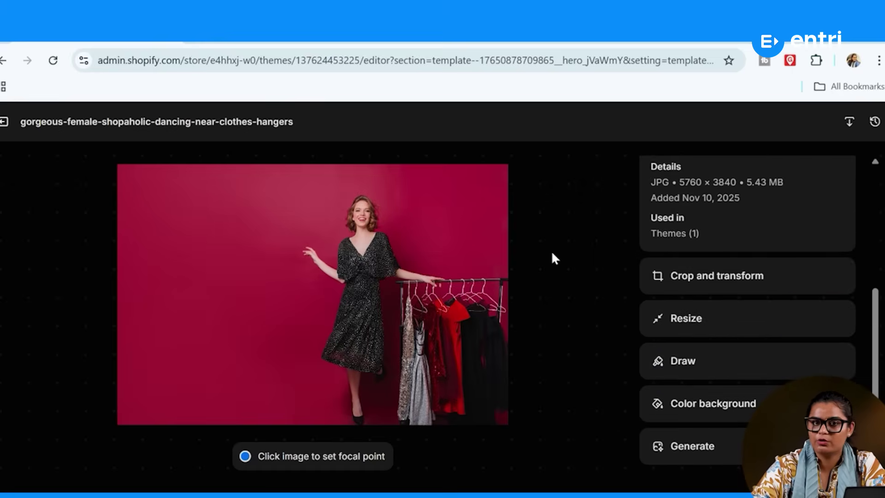
{"action": "left_click", "coordinate": [4, 122]}
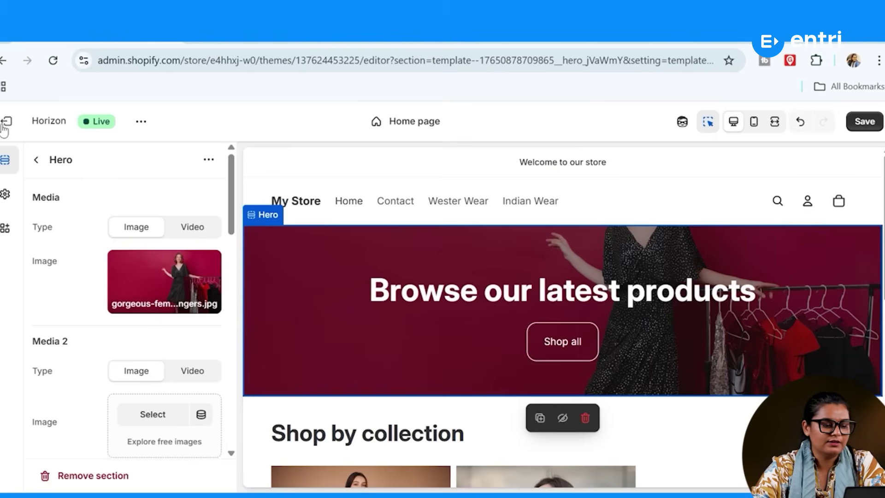
- Set the theme's default logo to the black library image with the white dress-on-hanger outline
{"action": "left_click", "coordinate": [283, 201]}
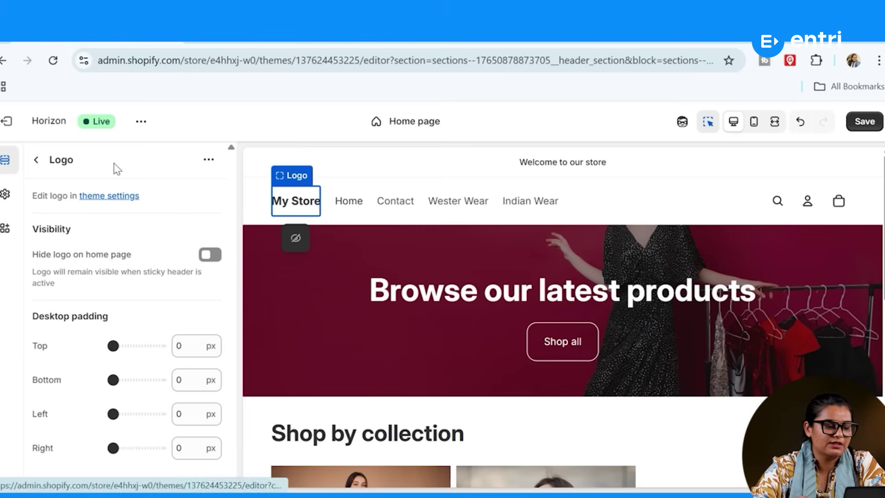
{"action": "left_click", "coordinate": [100, 198]}
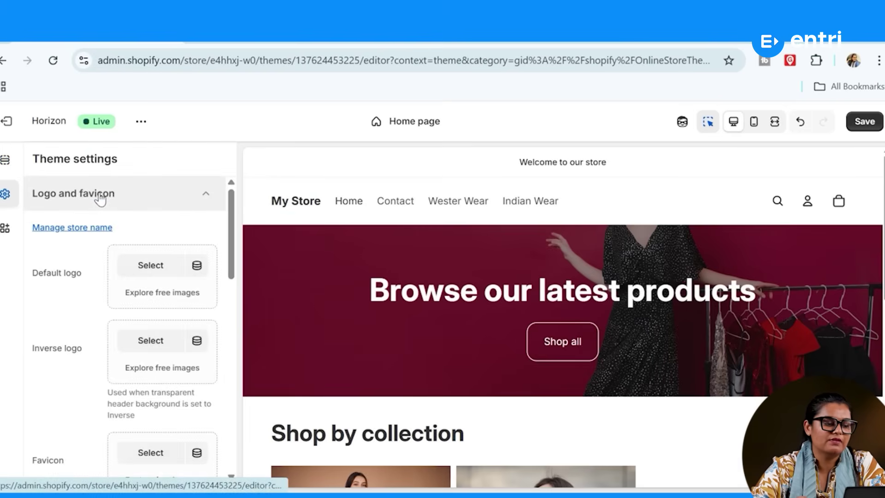
{"action": "left_click", "coordinate": [140, 267]}
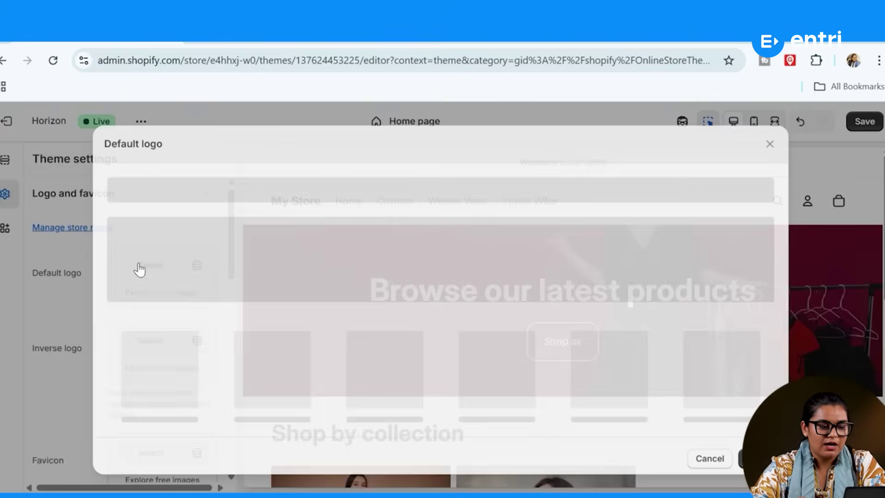
{"action": "scroll", "coordinate": [456, 413], "scroll_direction": "down", "scroll_amount": 3}
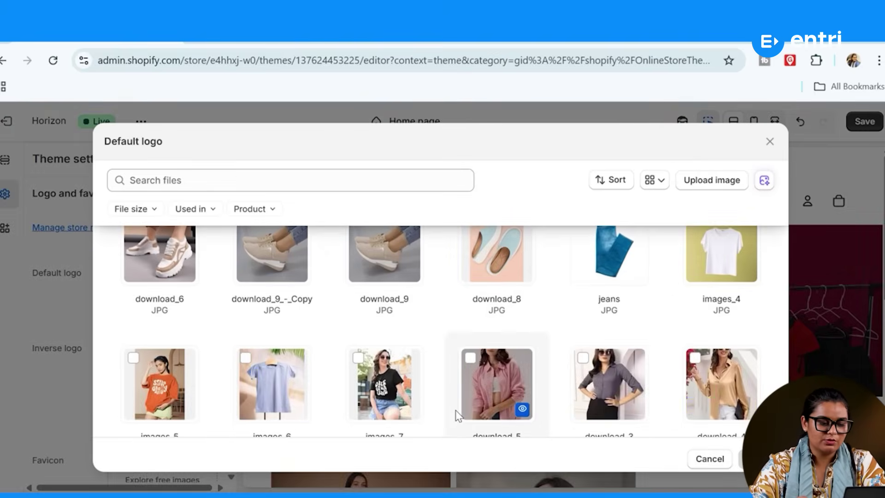
{"action": "scroll", "coordinate": [455, 413], "scroll_direction": "down", "scroll_amount": 3}
{"action": "left_click", "coordinate": [184, 394]}
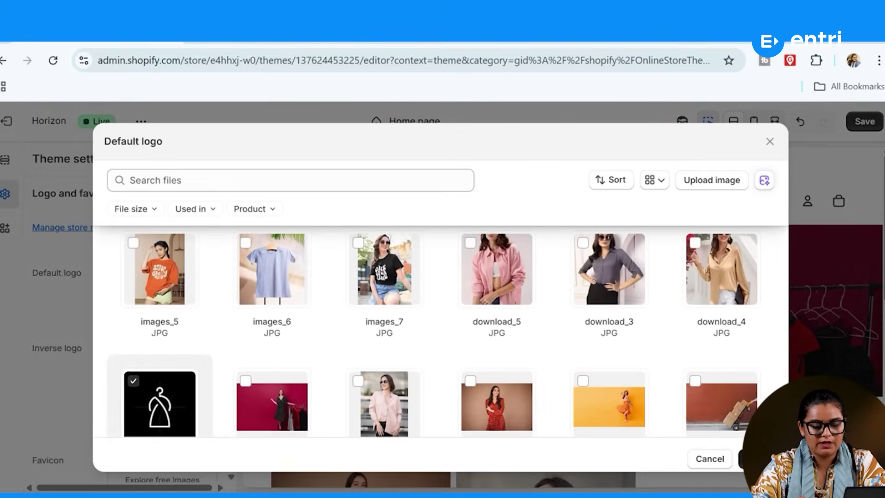
{"action": "left_click", "coordinate": [760, 458]}
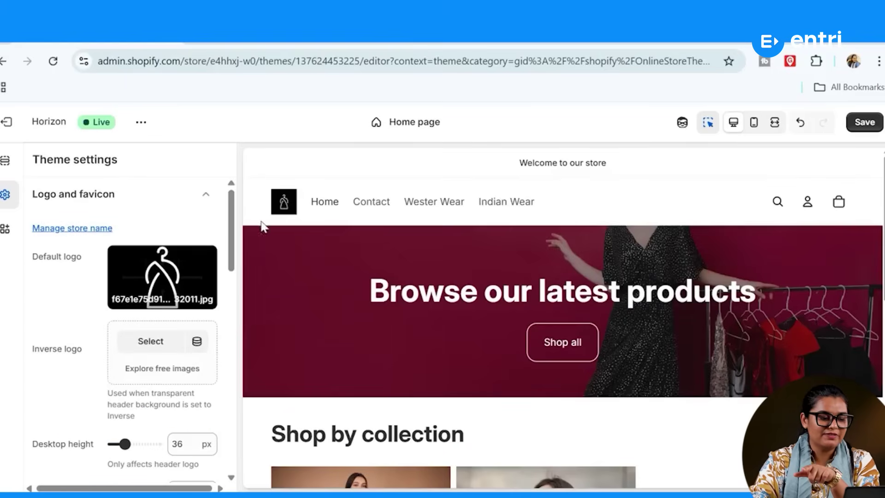
- Save the theme customization, leave the theme editor, and go to the store's product list
{"action": "left_click", "coordinate": [865, 122]}
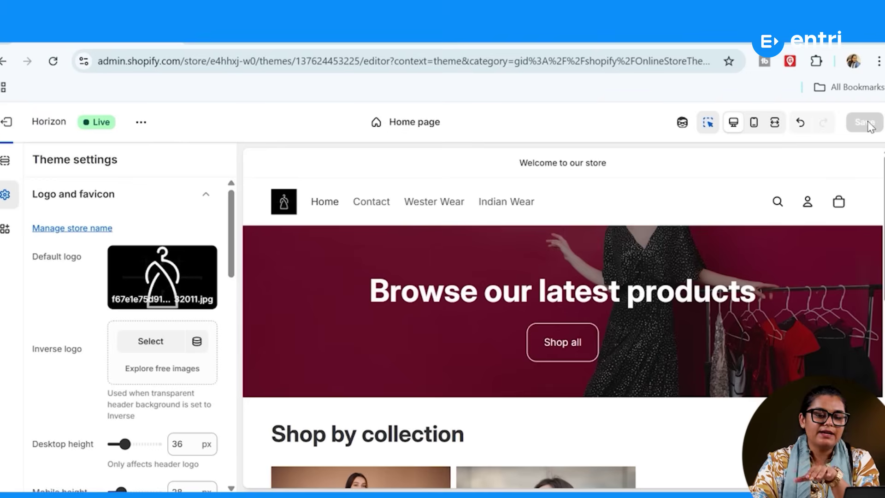
{"action": "left_click", "coordinate": [5, 124]}
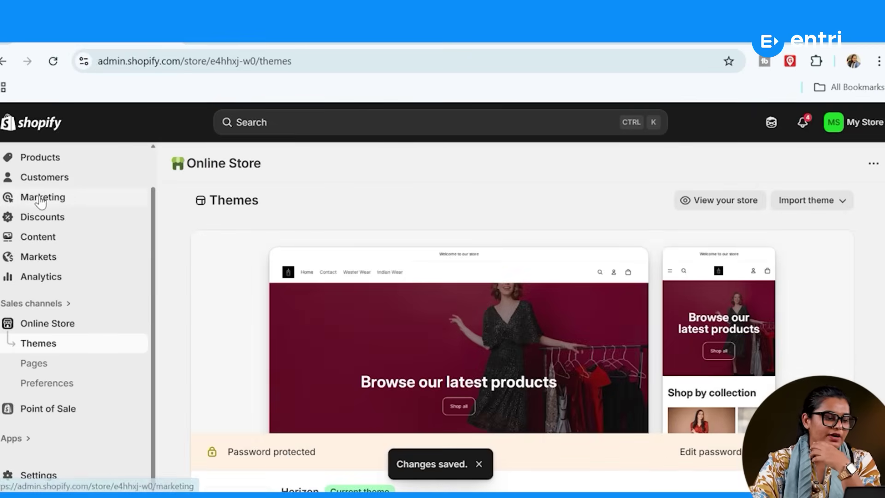
{"action": "left_click", "coordinate": [40, 159]}
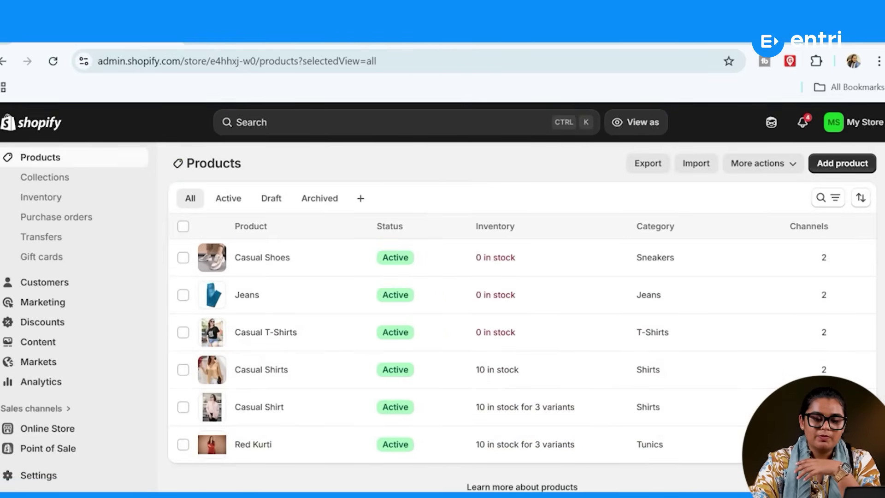
- Start a new product with the title "Shirt"
{"action": "left_click", "coordinate": [835, 177]}
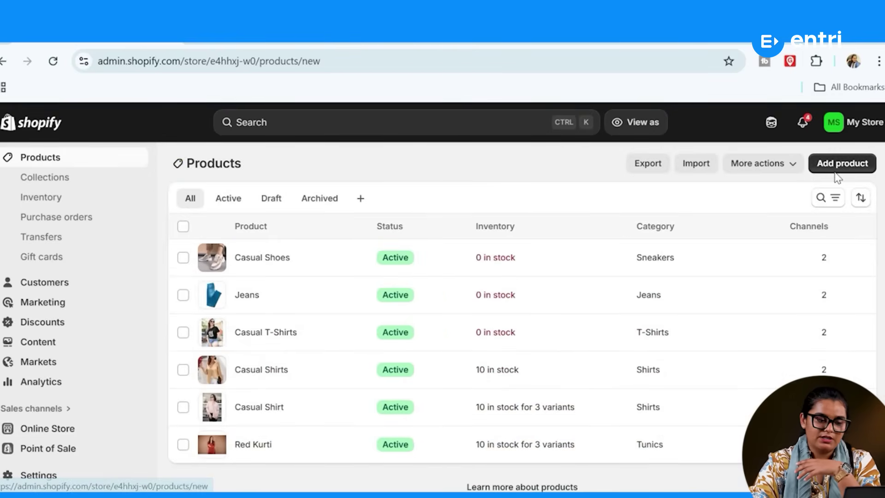
{"action": "left_click", "coordinate": [278, 220]}
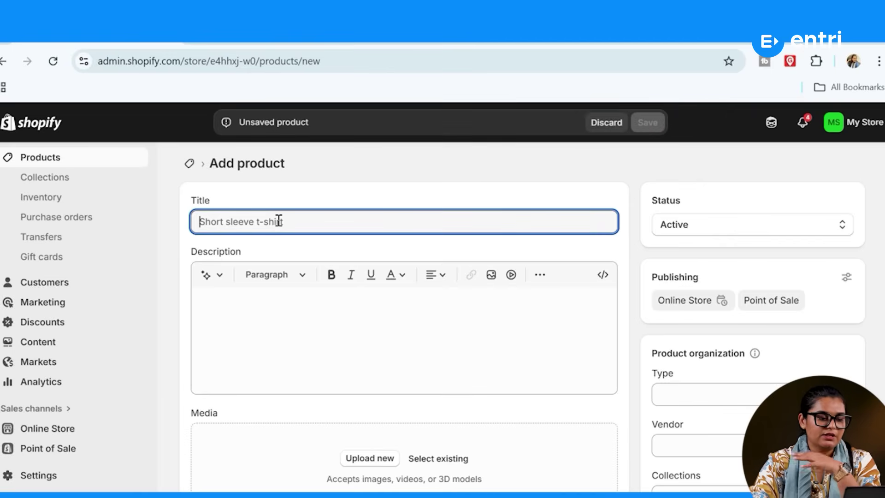
{"action": "type", "text": "Shirt"}
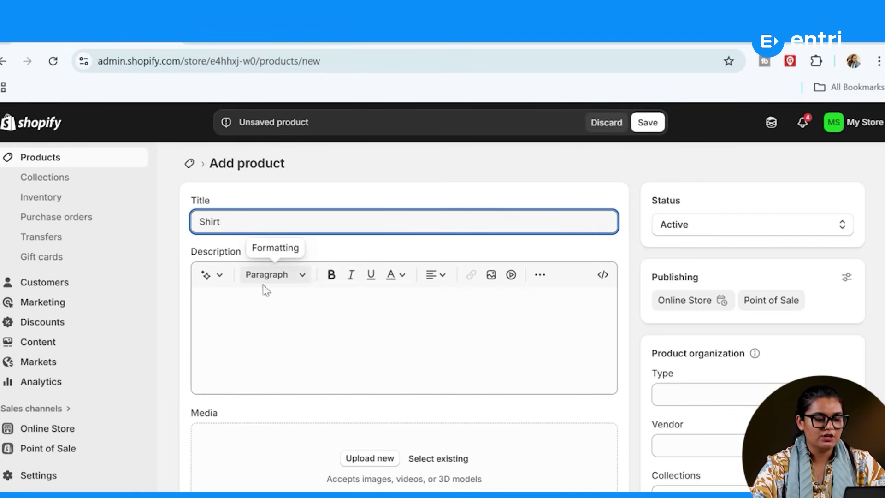
- Generate the product description from the keywords "casualt shirt" in a casual tone and keep the generated text
{"action": "left_click", "coordinate": [259, 308]}
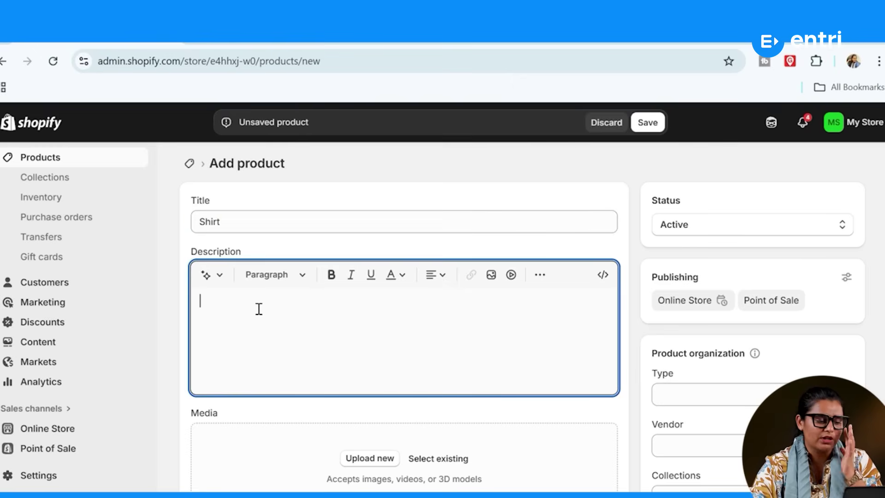
{"action": "left_click", "coordinate": [217, 279]}
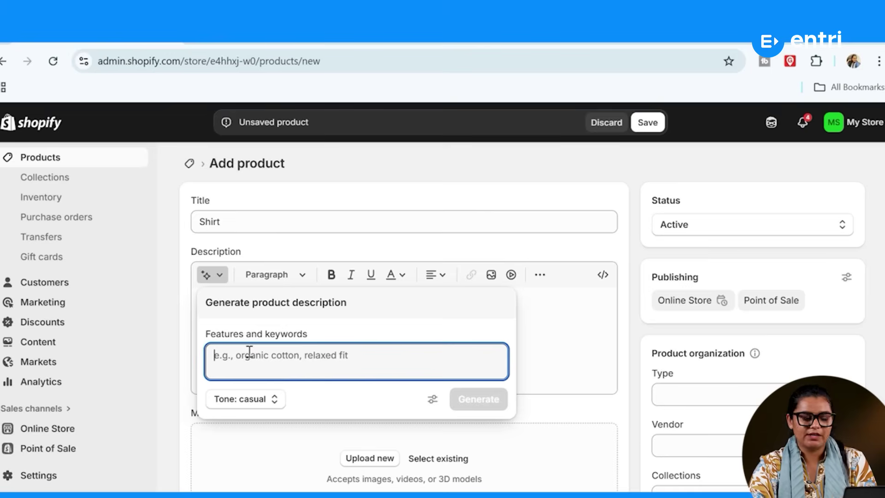
{"action": "type", "text": "casual"}
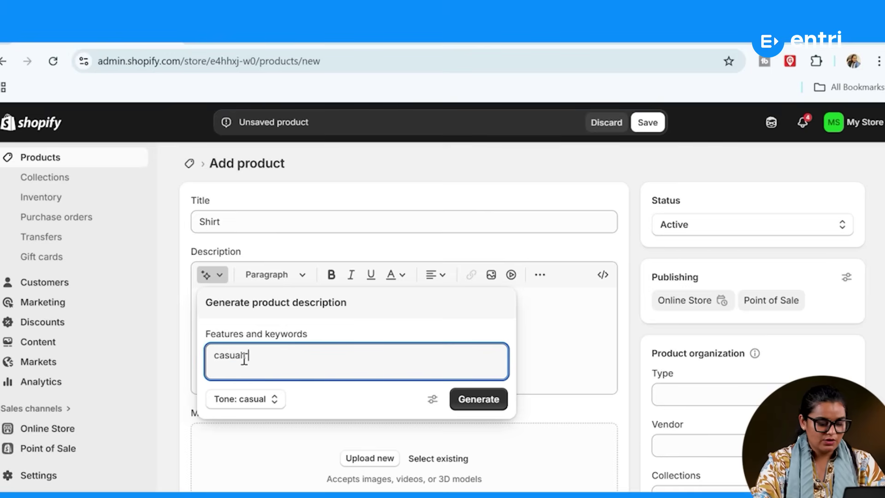
{"action": "type", "text": "t shirt"}
{"action": "left_click", "coordinate": [460, 400]}
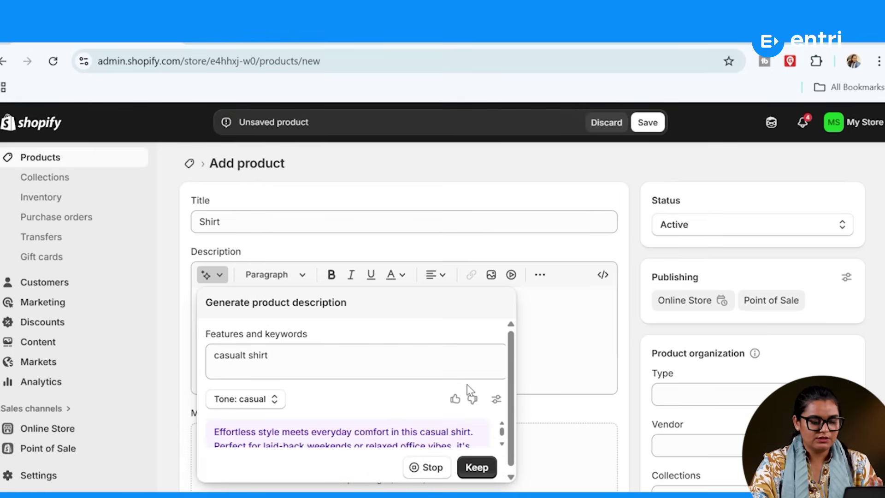
{"action": "left_click", "coordinate": [476, 467]}
- Upload the images "download (3)" and "images (6)" from the Downloads folder as the product's media
{"action": "scroll", "coordinate": [512, 413], "scroll_direction": "down", "scroll_amount": 3}
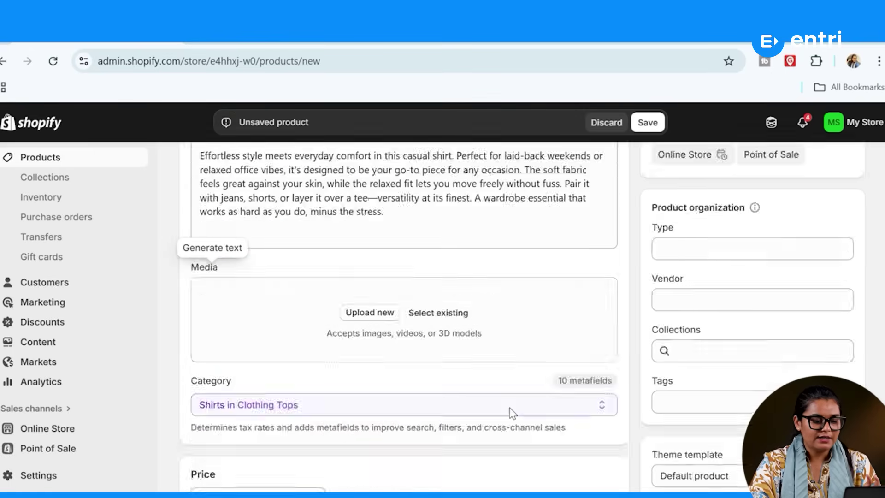
{"action": "scroll", "coordinate": [512, 413], "scroll_direction": "down", "scroll_amount": 2}
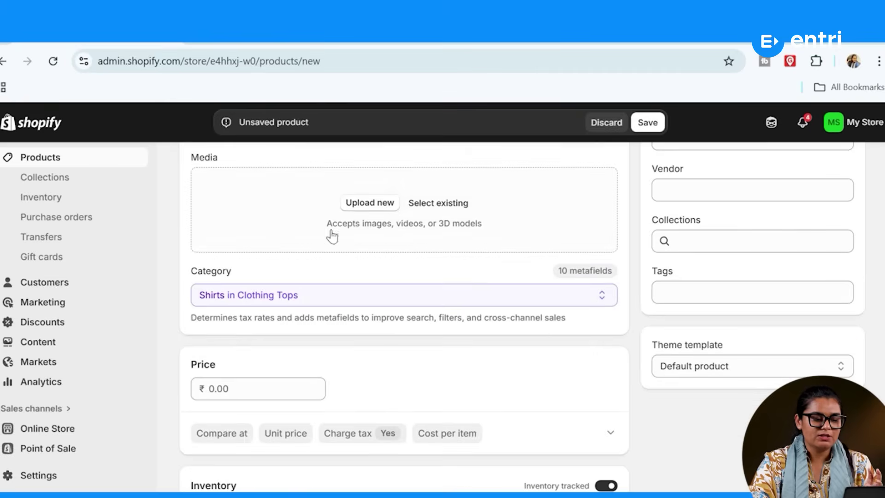
{"action": "left_click", "coordinate": [370, 205]}
{"action": "left_click", "coordinate": [366, 207]}
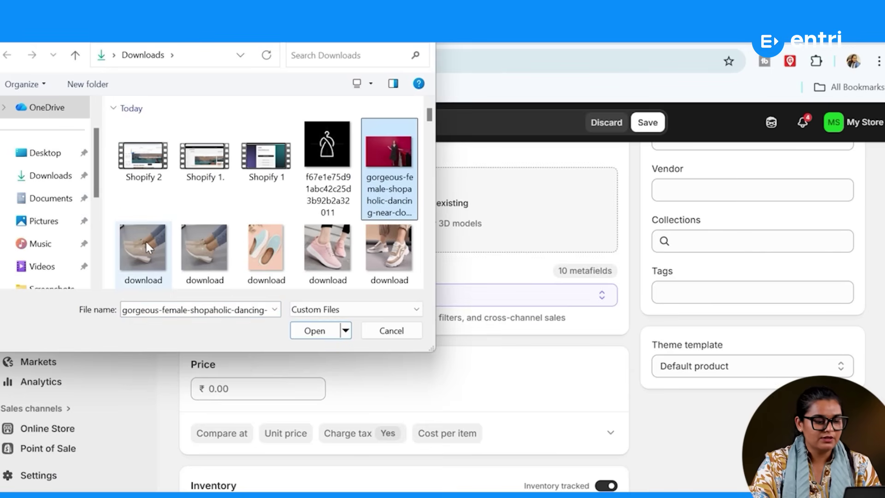
{"action": "scroll", "coordinate": [233, 241], "scroll_direction": "down", "scroll_amount": 3}
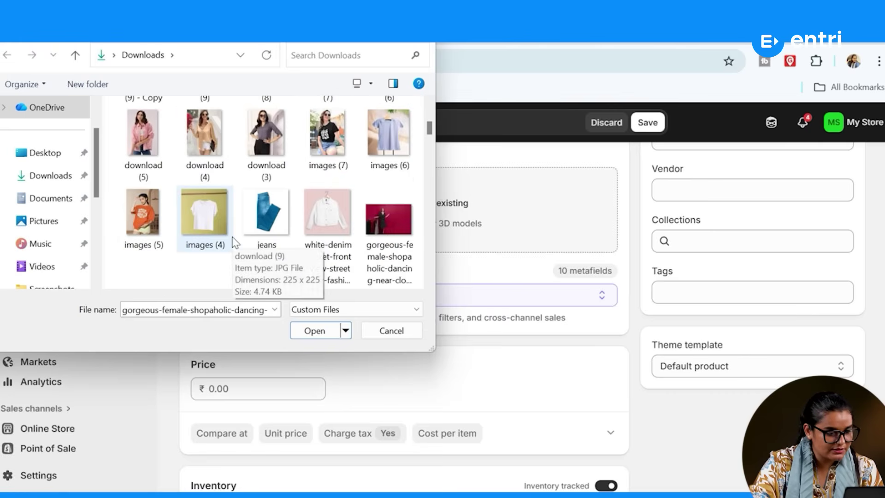
{"action": "left_click", "coordinate": [250, 148]}
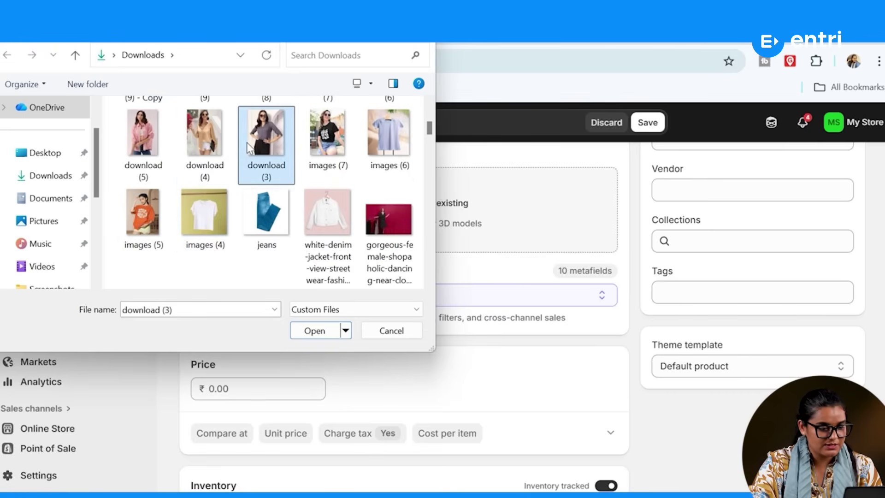
{"action": "left_click", "coordinate": [375, 137], "text": "ctrl"}
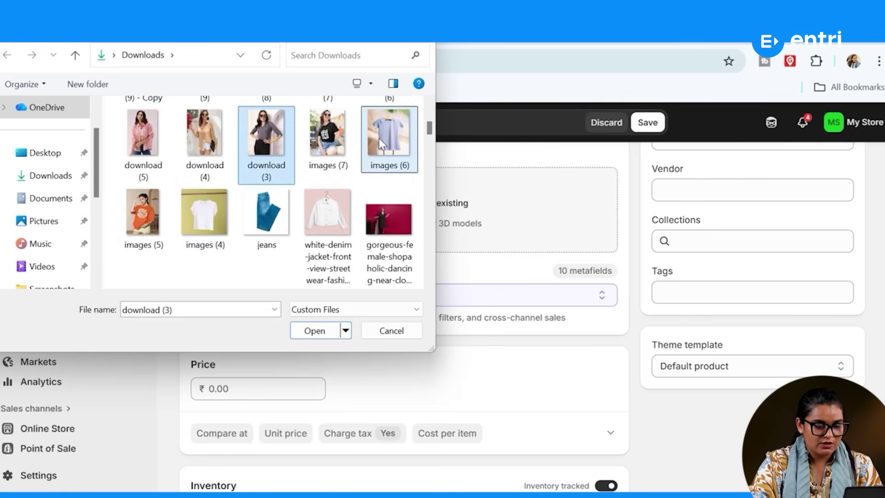
{"action": "left_click", "coordinate": [315, 331]}
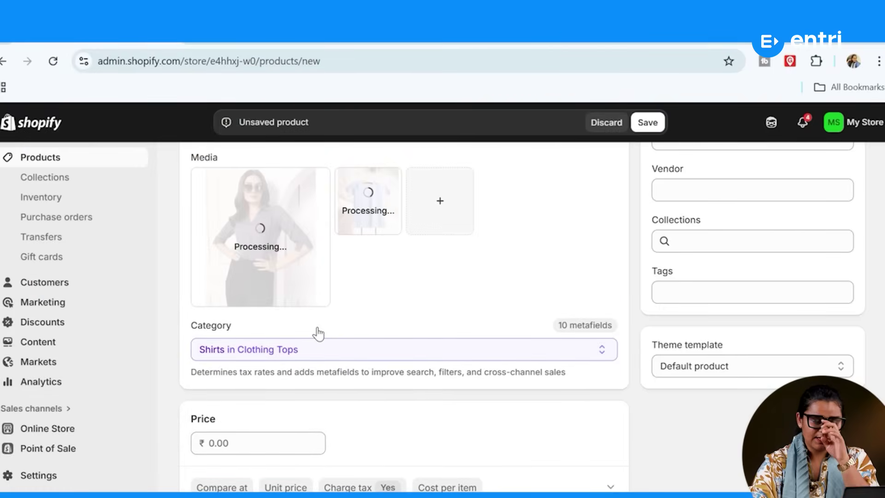
- Review the Clothing Tops category choices without changing the category, and set the product's price to ₹299
{"action": "scroll", "coordinate": [397, 340], "scroll_direction": "down", "scroll_amount": 1}
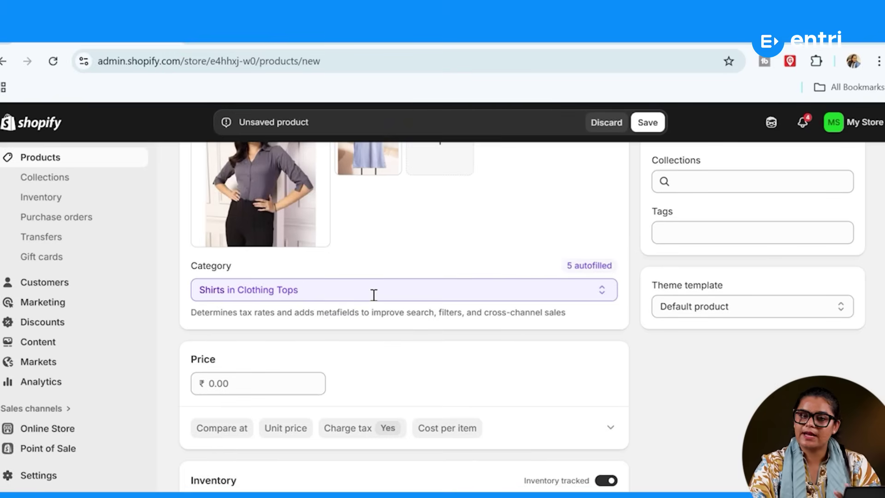
{"action": "left_click", "coordinate": [499, 294]}
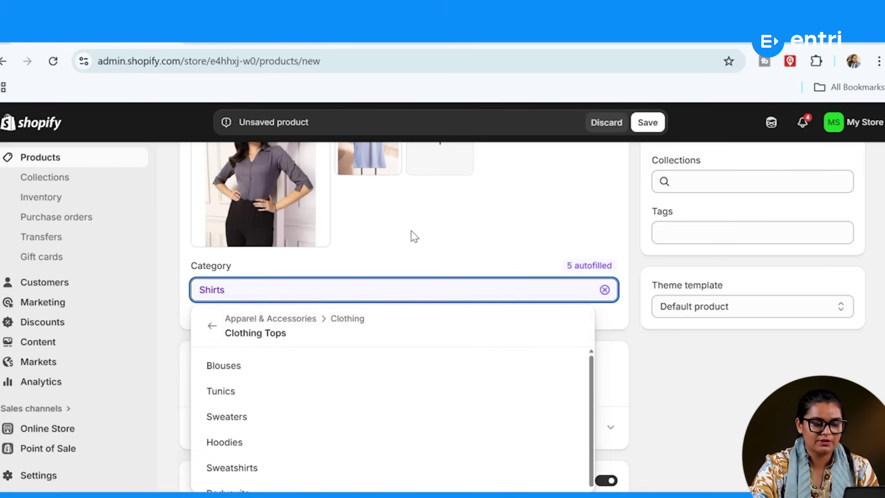
{"action": "left_click", "coordinate": [448, 240]}
{"action": "scroll", "coordinate": [440, 316], "scroll_direction": "down", "scroll_amount": 3}
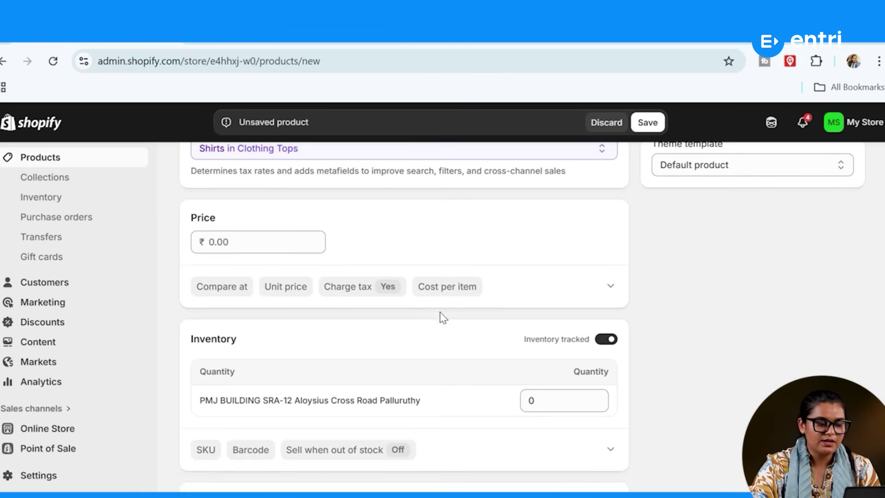
{"action": "left_click", "coordinate": [212, 242]}
{"action": "type", "text": "299"}
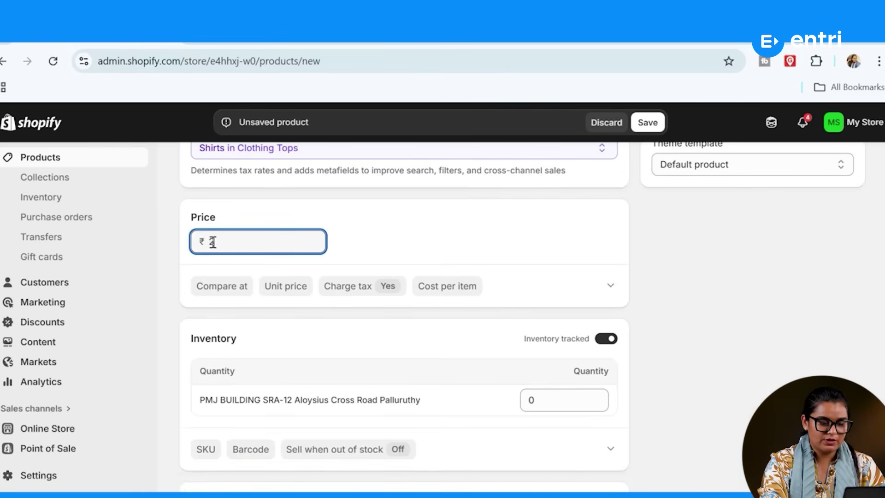
{"action": "left_click", "coordinate": [419, 245]}
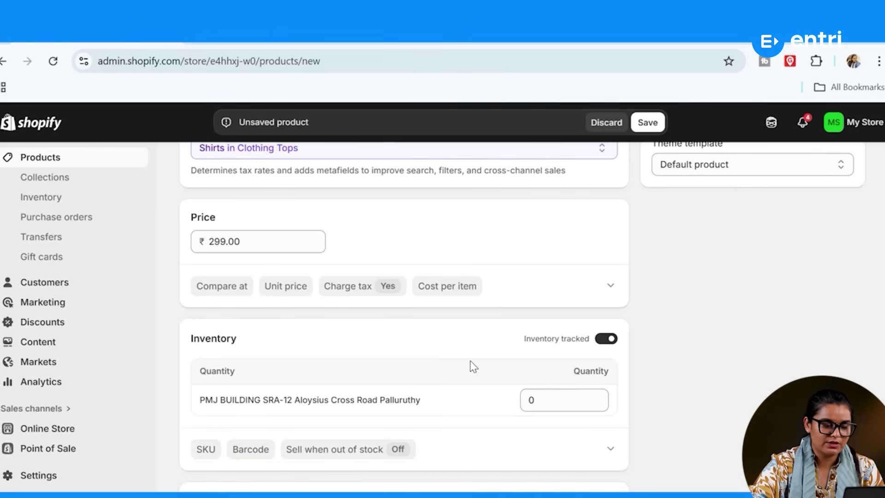
- Add the sizes L, M and S to the product's Size category metafield
{"action": "scroll", "coordinate": [470, 364], "scroll_direction": "down", "scroll_amount": 5}
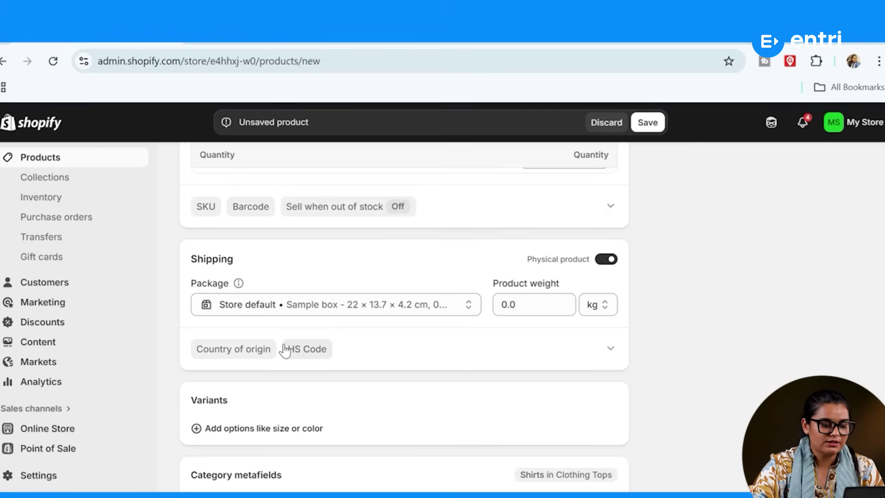
{"action": "scroll", "coordinate": [290, 348], "scroll_direction": "down", "scroll_amount": 4}
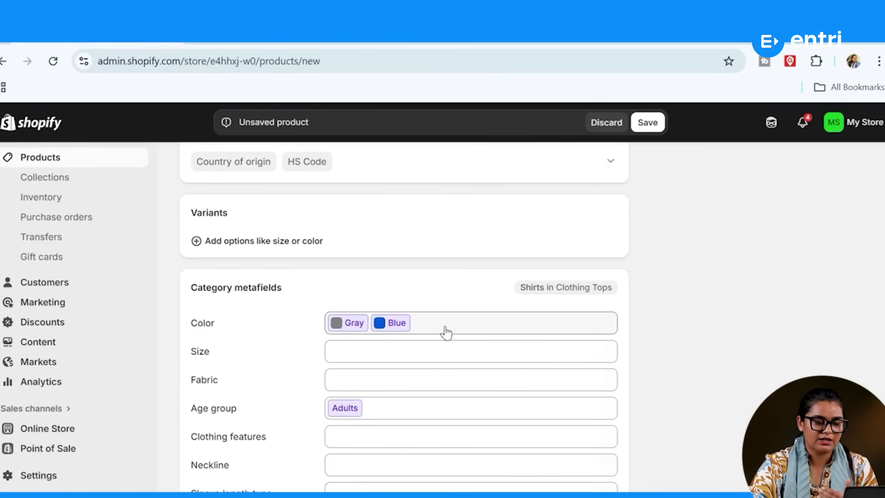
{"action": "scroll", "coordinate": [449, 333], "scroll_direction": "down", "scroll_amount": 1}
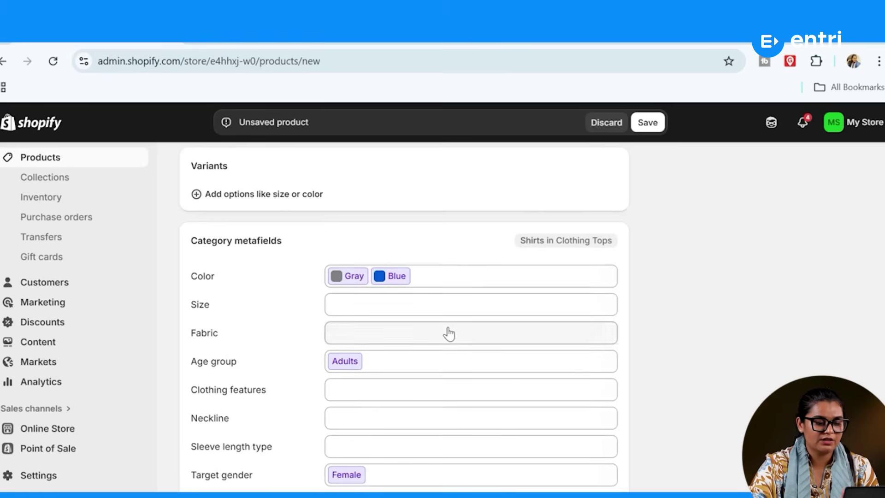
{"action": "left_click", "coordinate": [413, 310]}
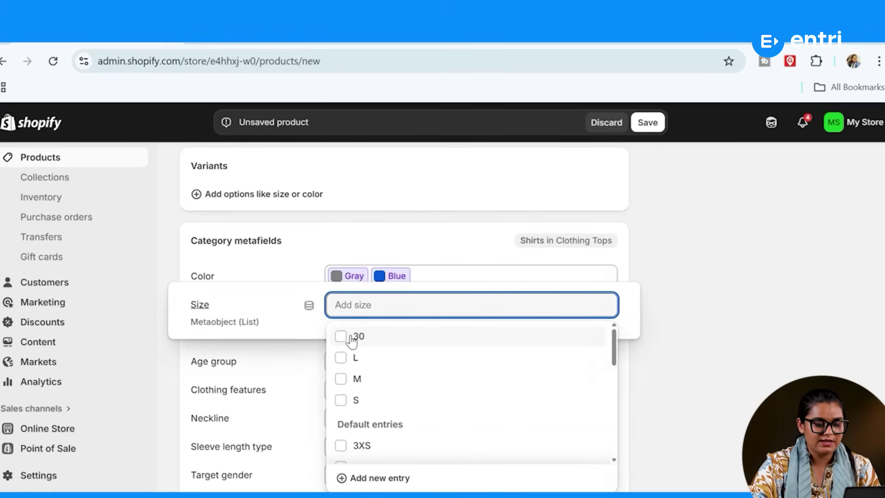
{"action": "left_click", "coordinate": [343, 357]}
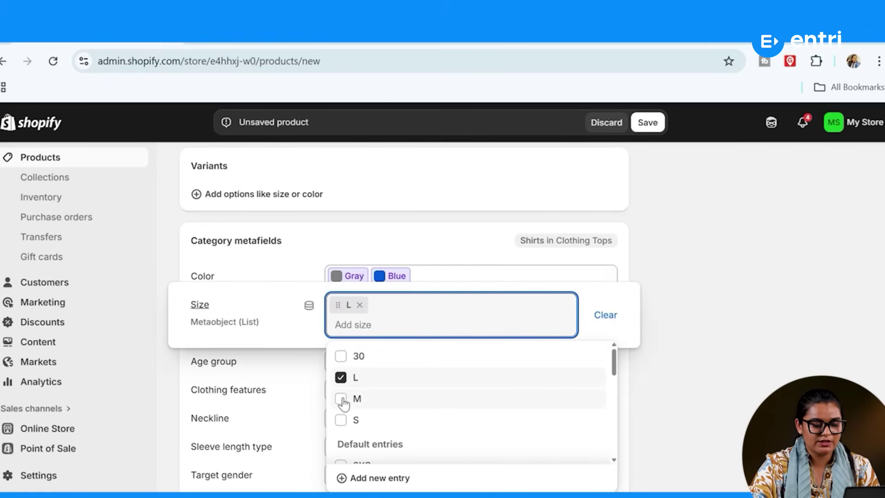
{"action": "left_click", "coordinate": [341, 399]}
{"action": "left_click", "coordinate": [340, 419]}
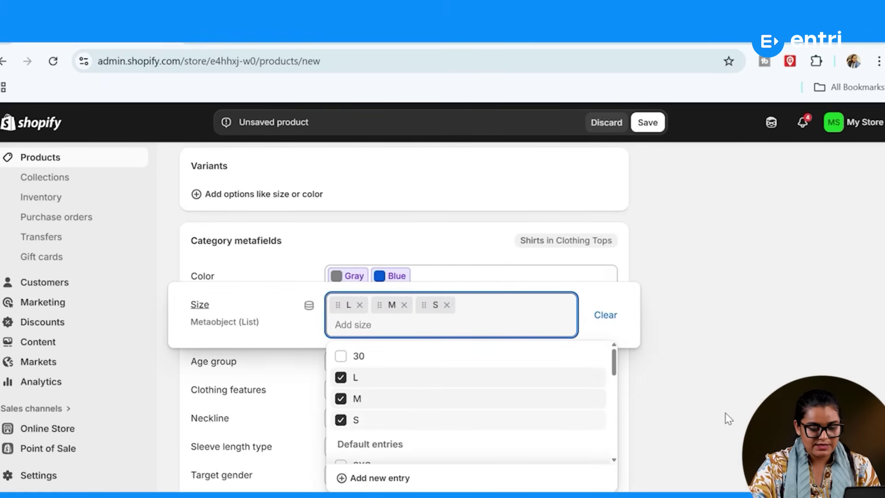
{"action": "left_click", "coordinate": [642, 413]}
- Save the new Shirt product and return to the product list
{"action": "scroll", "coordinate": [603, 385], "scroll_direction": "down", "scroll_amount": 4}
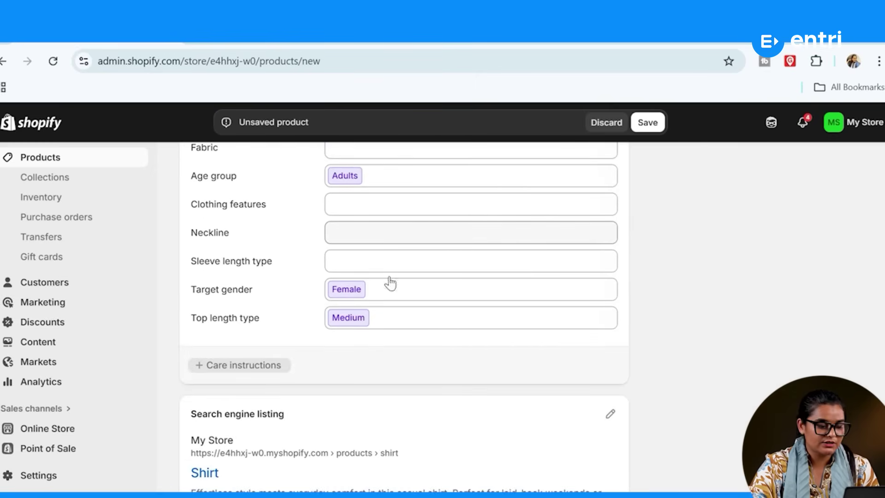
{"action": "scroll", "coordinate": [396, 300], "scroll_direction": "down", "scroll_amount": 2}
{"action": "left_click", "coordinate": [647, 122]}
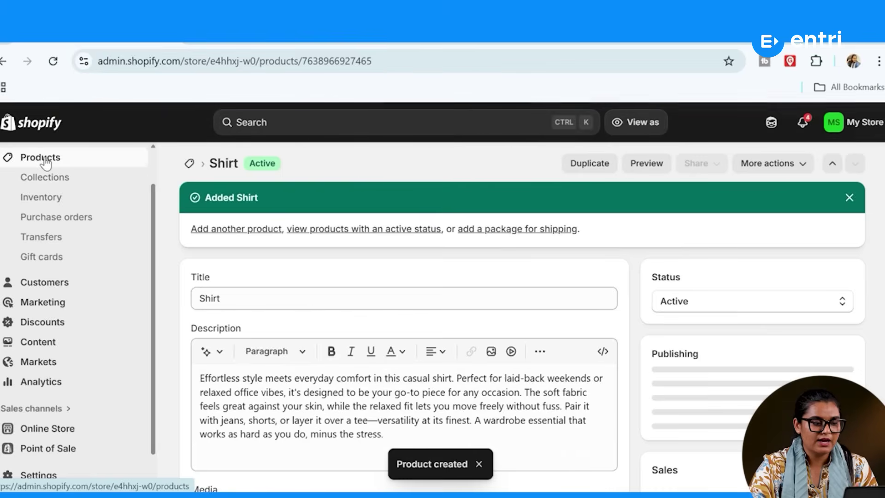
{"action": "left_click", "coordinate": [44, 160]}
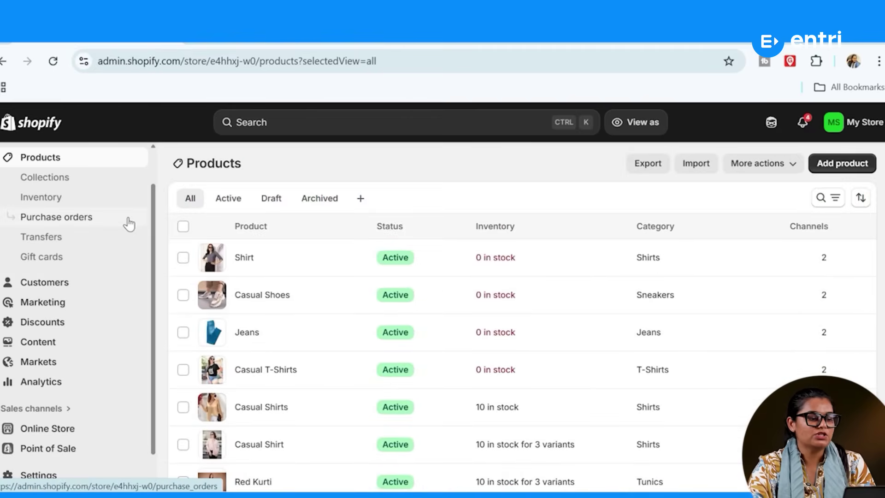
- Start a new manual product collection titled Indian Wear with the description "swr"
{"action": "left_click", "coordinate": [81, 182]}
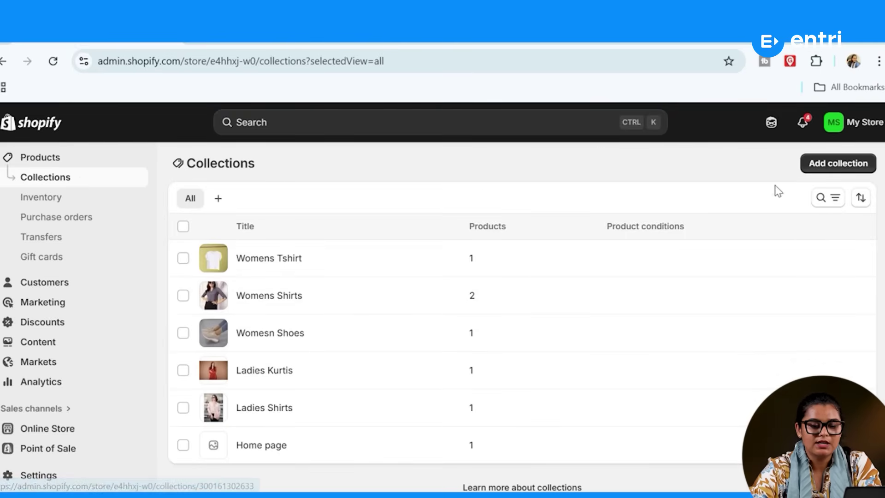
{"action": "left_click", "coordinate": [832, 171]}
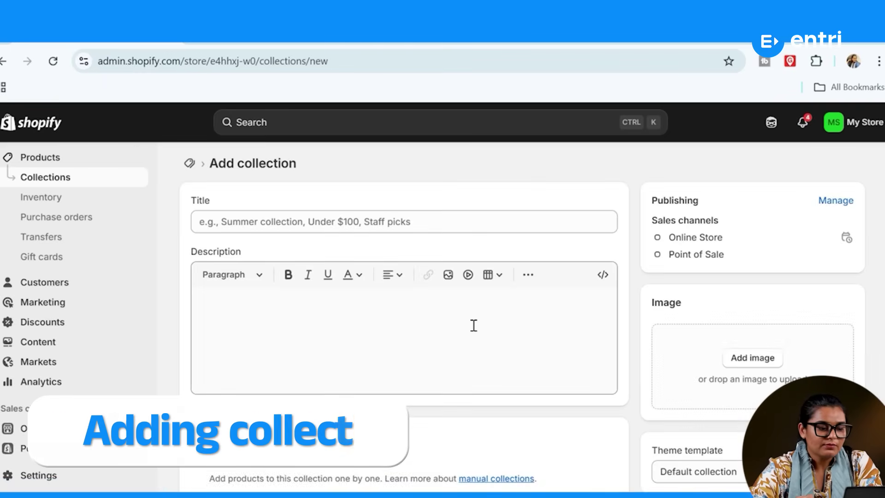
{"action": "left_click", "coordinate": [337, 226]}
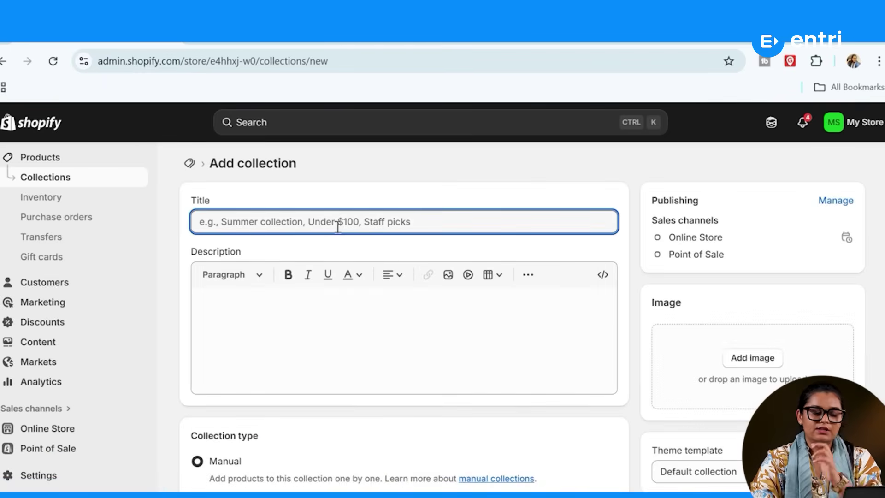
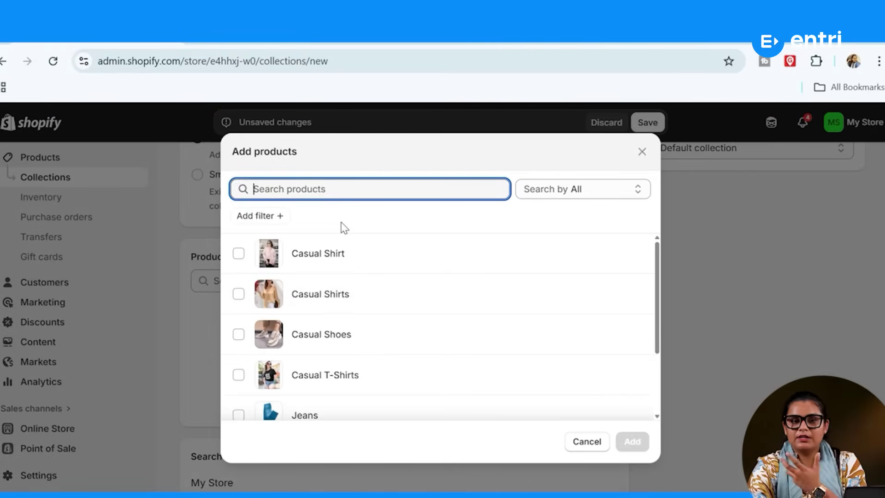
- Add the Red Kurti product to the Indian Wear collection and save the collection
{"action": "scroll", "coordinate": [326, 369], "scroll_direction": "down", "scroll_amount": 3}
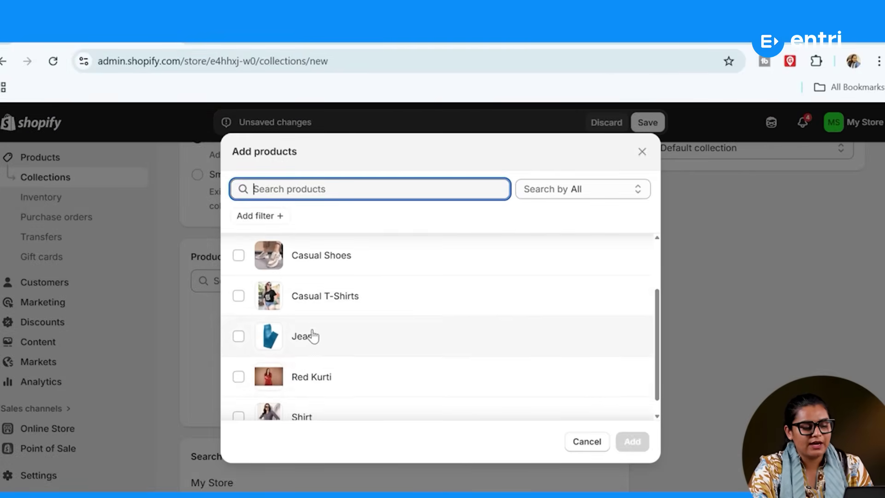
{"action": "left_click", "coordinate": [321, 366]}
{"action": "left_click", "coordinate": [627, 443]}
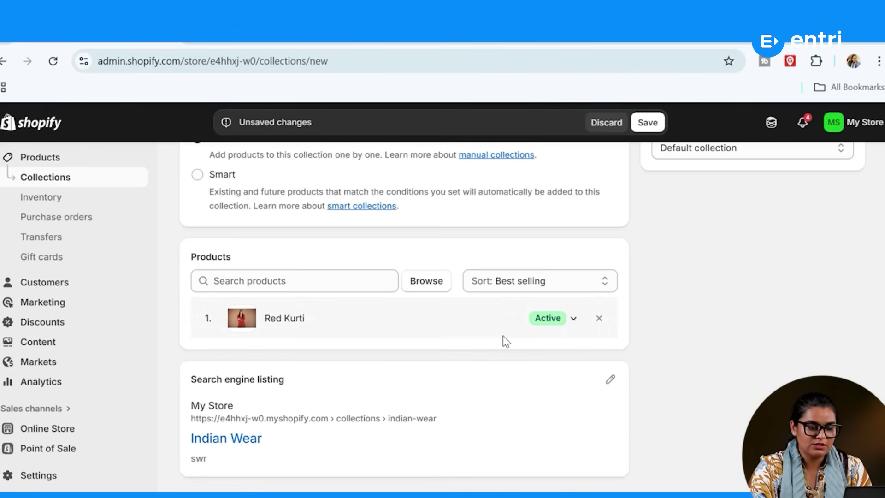
{"action": "scroll", "coordinate": [506, 341], "scroll_direction": "down", "scroll_amount": 1}
{"action": "scroll", "coordinate": [506, 340], "scroll_direction": "up", "scroll_amount": 3}
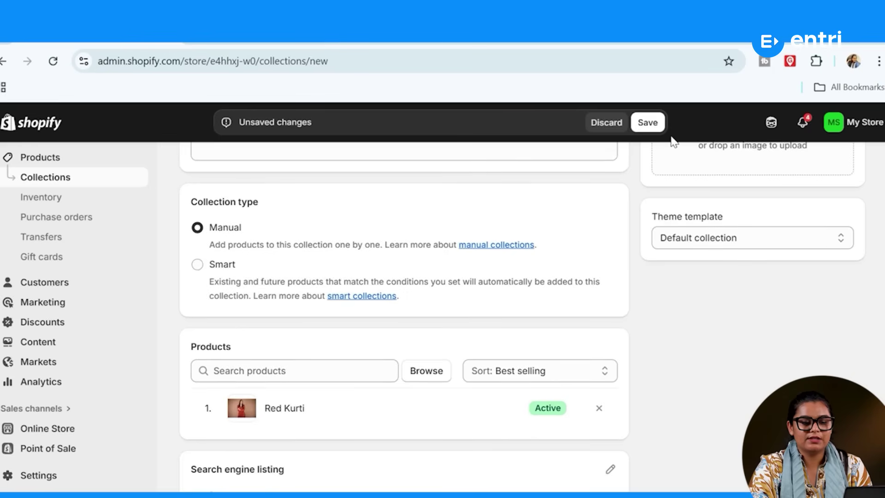
{"action": "left_click", "coordinate": [646, 123]}
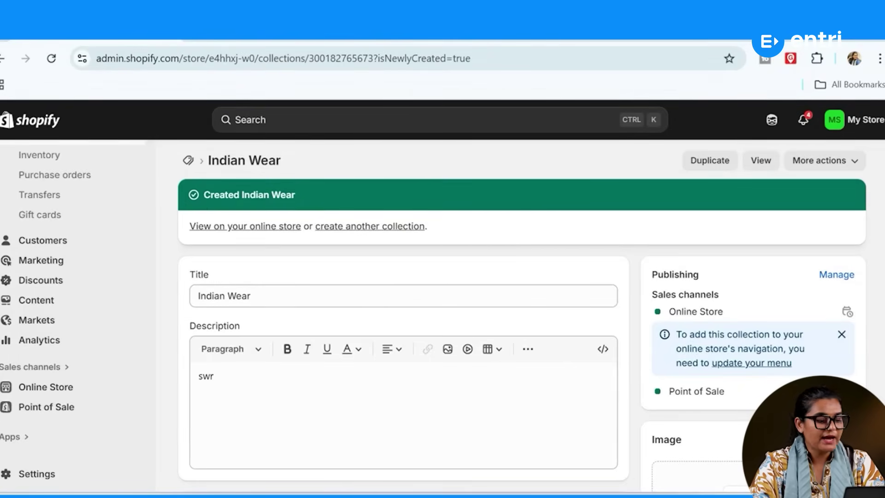
- Open the current Horizon theme for customization and remove the home page's Collection list: Carousel section
{"action": "left_click", "coordinate": [41, 388]}
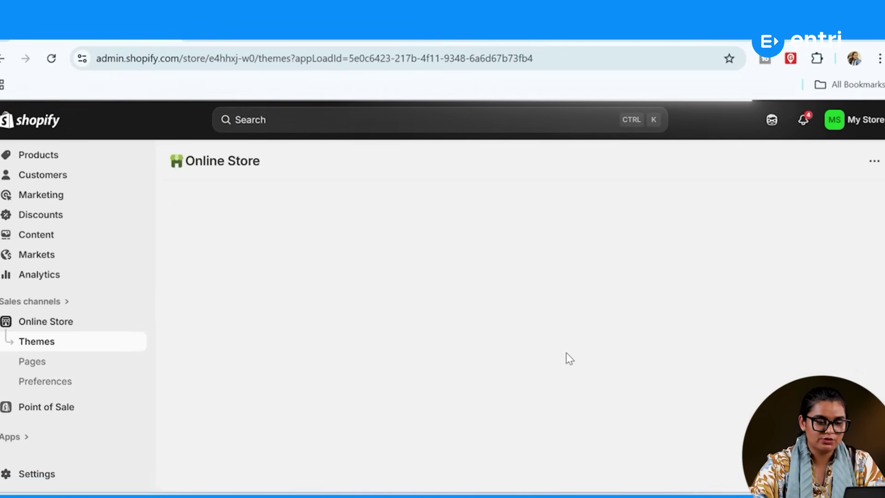
{"action": "scroll", "coordinate": [566, 354], "scroll_direction": "down", "scroll_amount": 5}
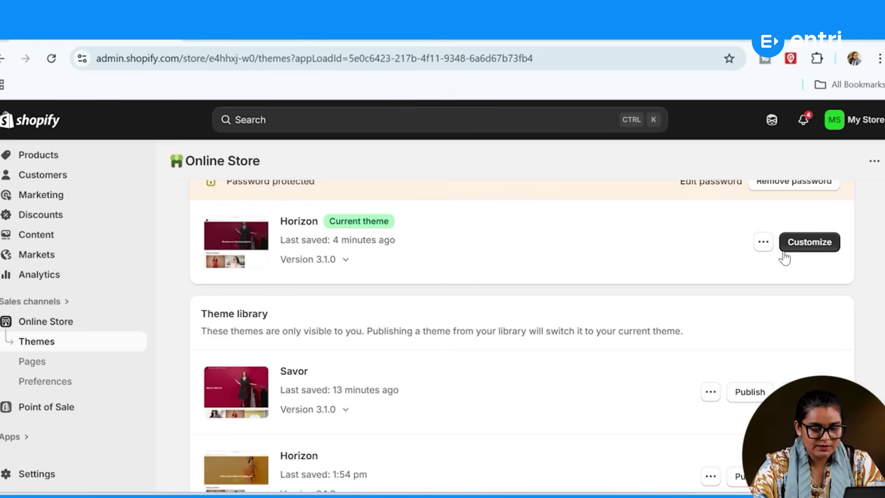
{"action": "left_click", "coordinate": [807, 248]}
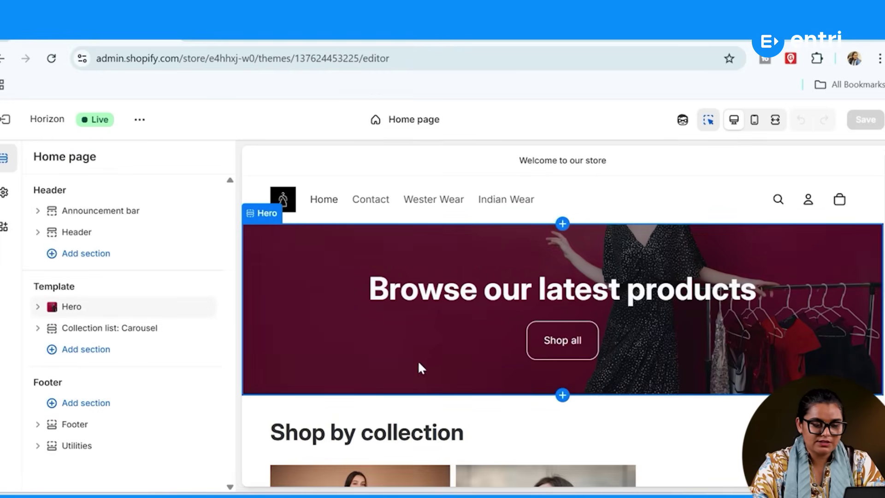
{"action": "scroll", "coordinate": [420, 328], "scroll_direction": "down", "scroll_amount": 3}
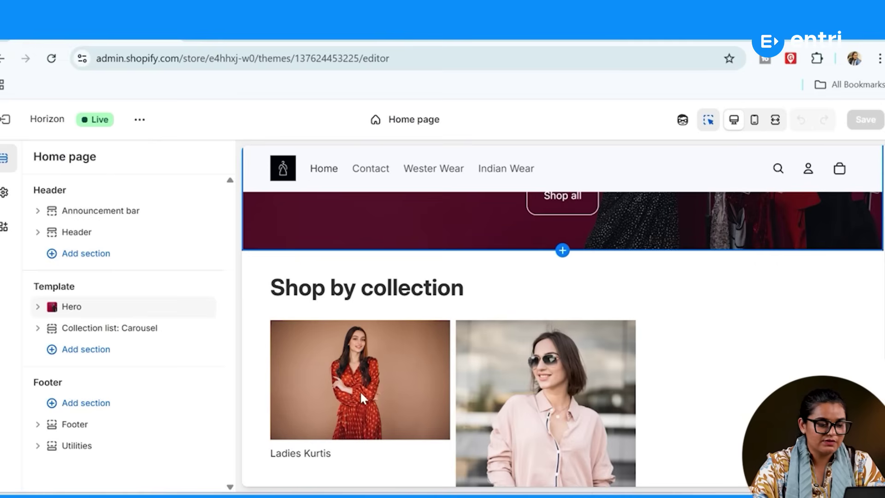
{"action": "left_click", "coordinate": [254, 279]}
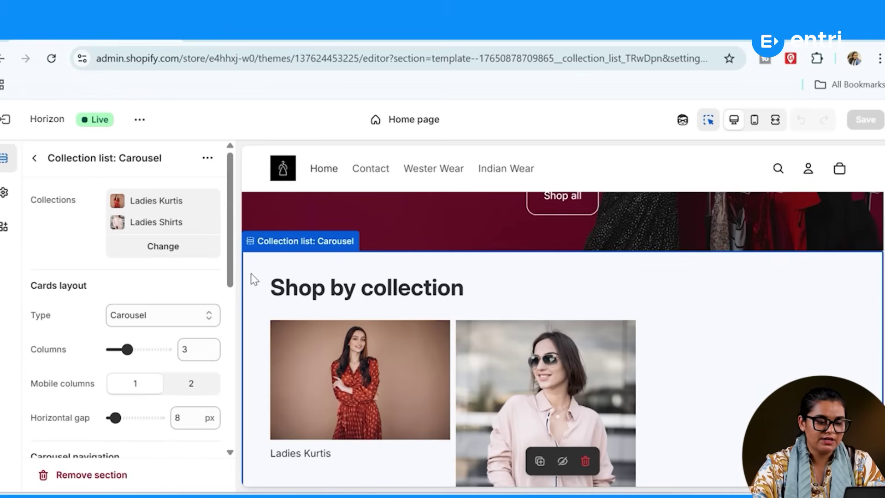
{"action": "left_click", "coordinate": [81, 476]}
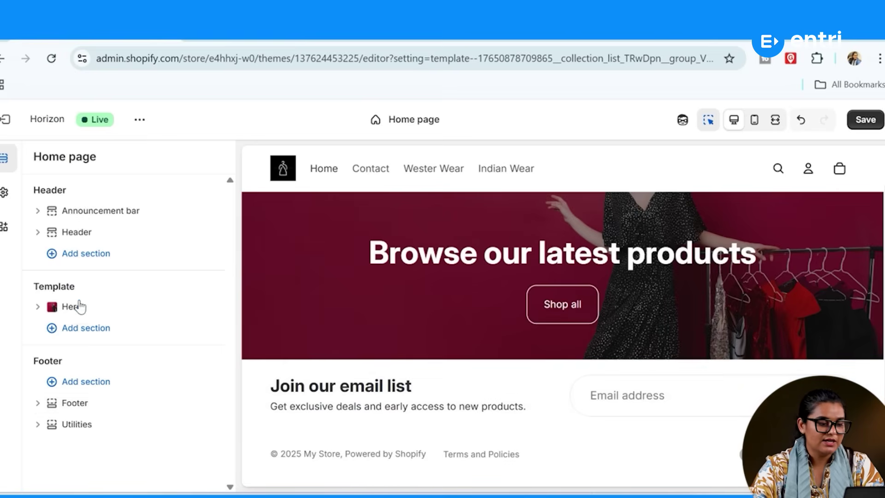
- Add a Collection list: Carousel section below the Hero in the home page template
{"action": "left_click", "coordinate": [79, 330]}
{"action": "scroll", "coordinate": [267, 366], "scroll_direction": "down", "scroll_amount": 2}
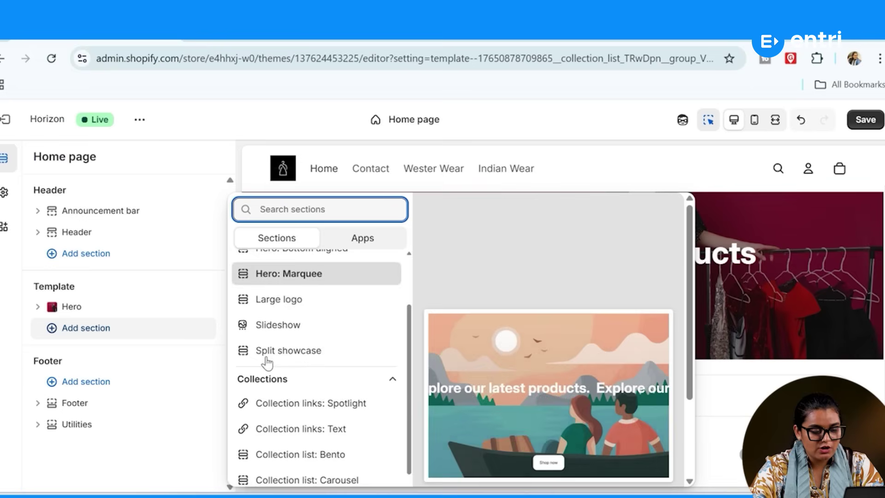
{"action": "scroll", "coordinate": [267, 362], "scroll_direction": "down", "scroll_amount": 3}
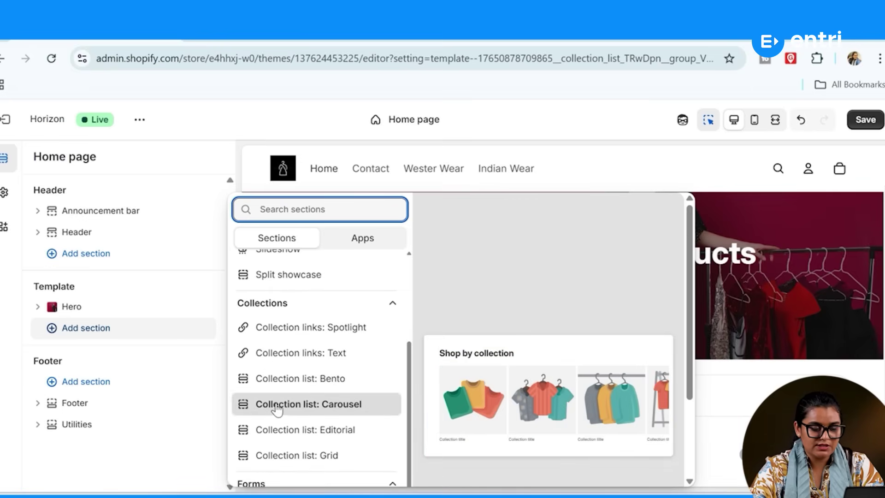
{"action": "left_click", "coordinate": [303, 404]}
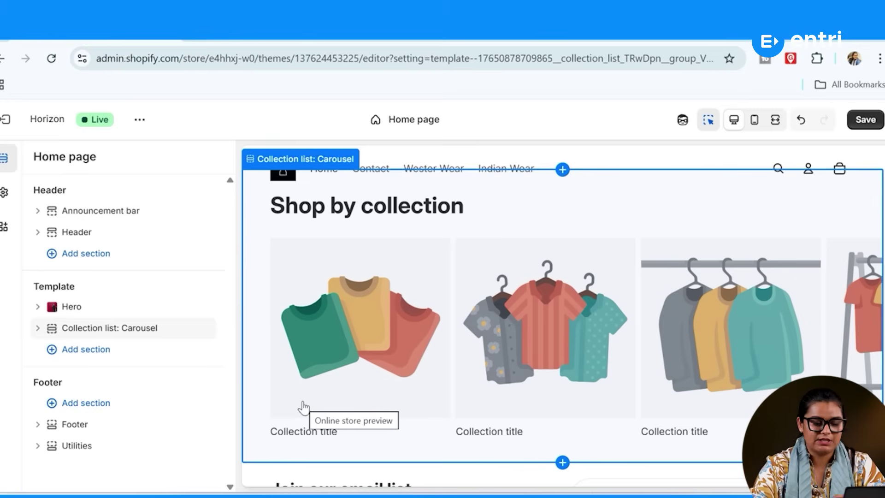
- Set the new carousel's collections to Womesn Shoes, Ladies Shirts, Ladies Kurtis, Womens Tshirt and Womens Shirts
{"action": "left_click", "coordinate": [351, 313]}
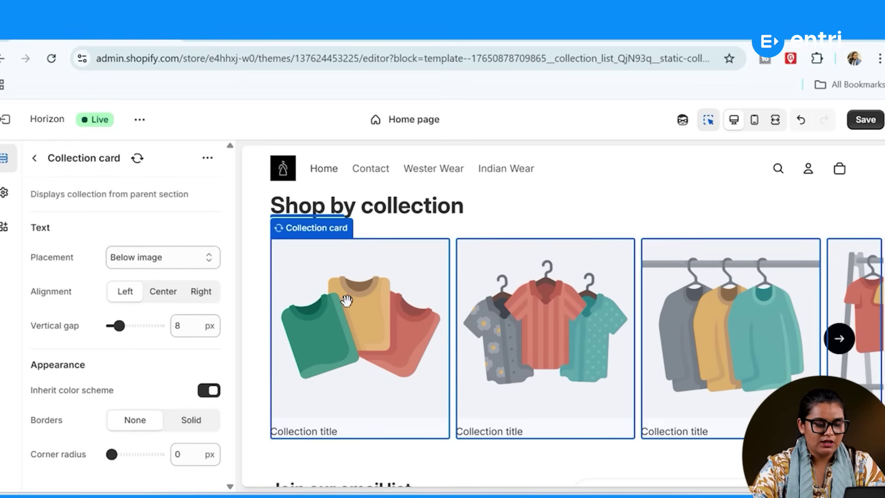
{"action": "left_click", "coordinate": [321, 231]}
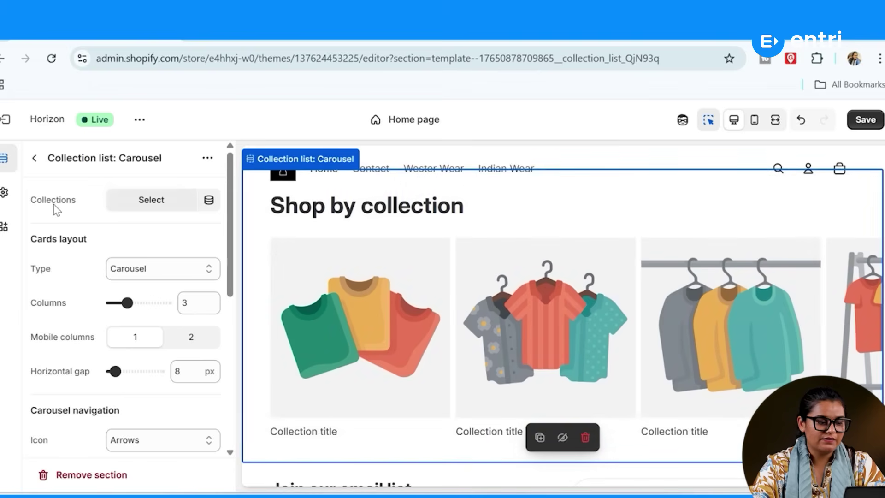
{"action": "left_click", "coordinate": [150, 201]}
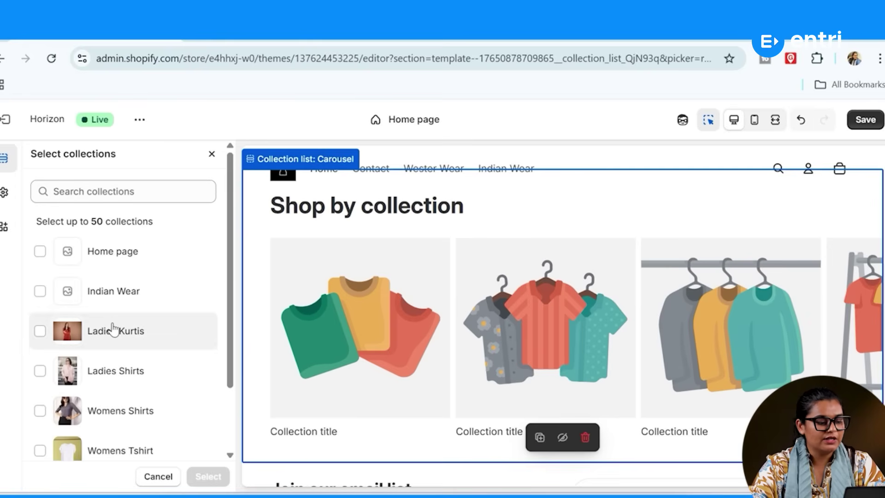
{"action": "scroll", "coordinate": [113, 329], "scroll_direction": "down", "scroll_amount": 2}
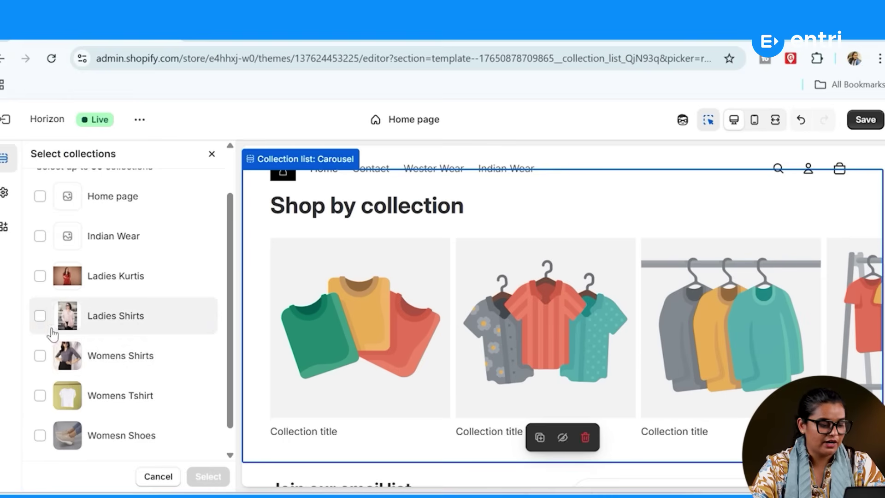
{"action": "left_click", "coordinate": [40, 435]}
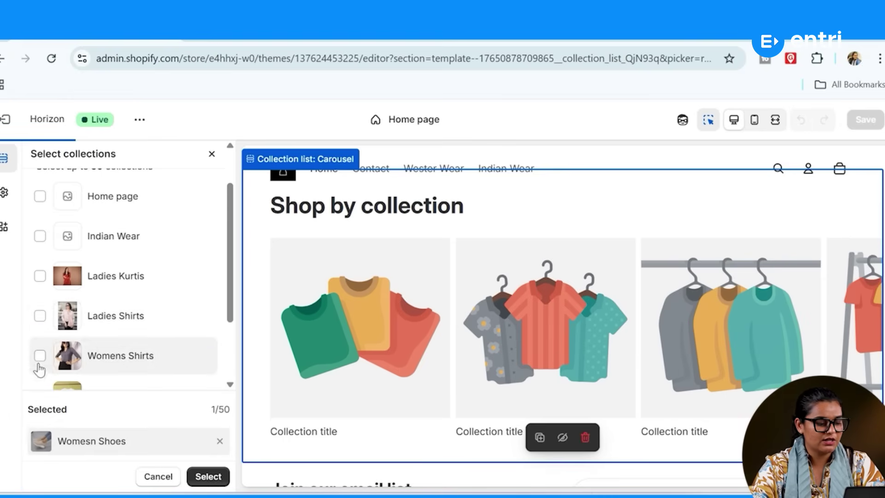
{"action": "left_click", "coordinate": [40, 315]}
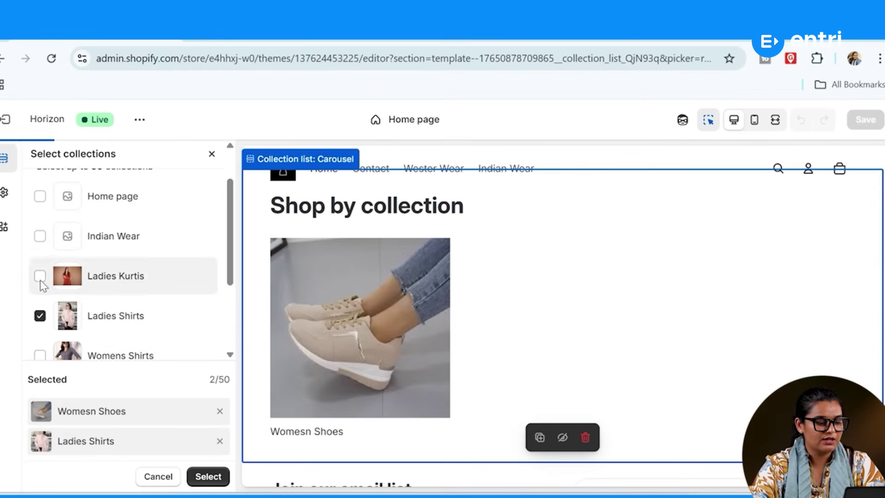
{"action": "left_click", "coordinate": [40, 276]}
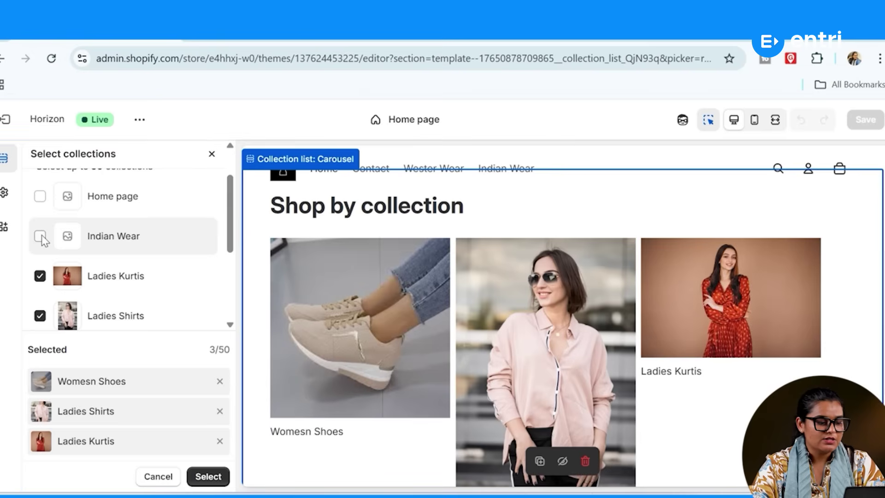
{"action": "scroll", "coordinate": [115, 310], "scroll_direction": "down", "scroll_amount": 3}
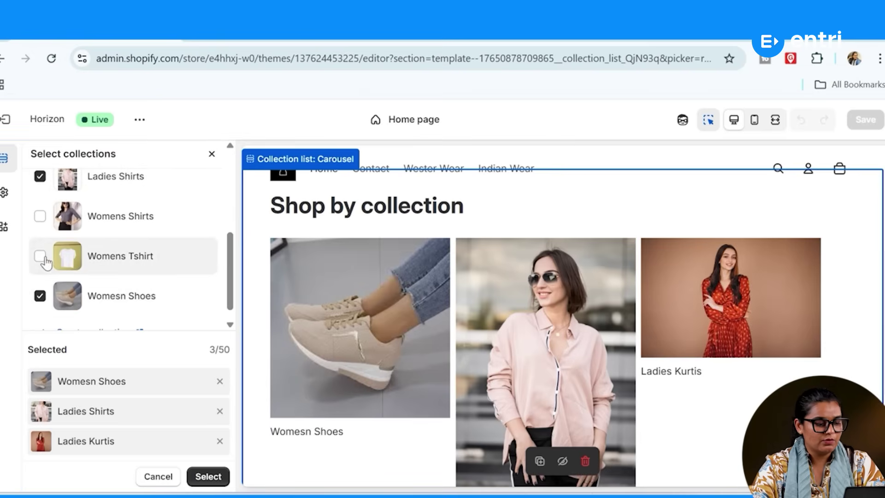
{"action": "left_click", "coordinate": [40, 256]}
{"action": "left_click", "coordinate": [41, 216]}
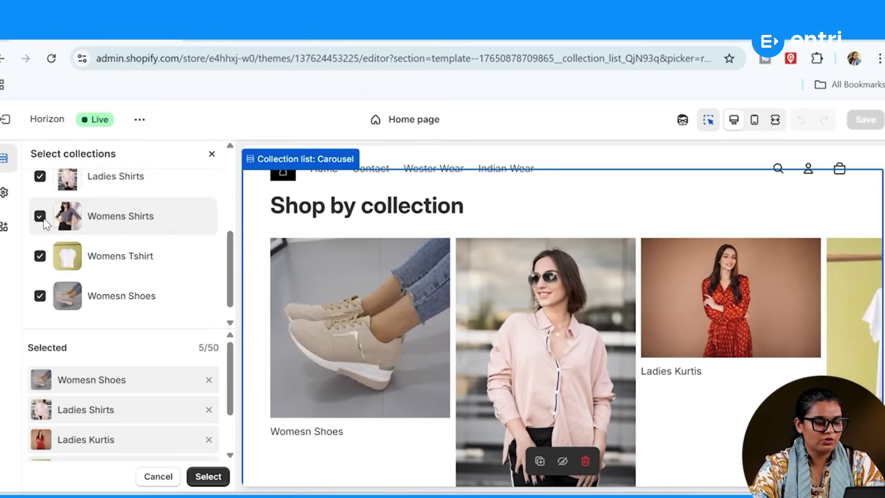
{"action": "scroll", "coordinate": [125, 262], "scroll_direction": "up", "scroll_amount": 1}
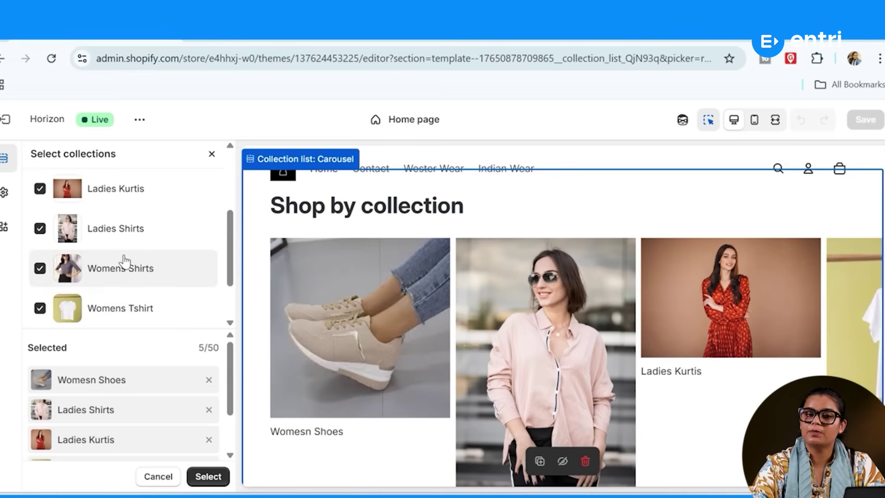
{"action": "left_click", "coordinate": [202, 482]}
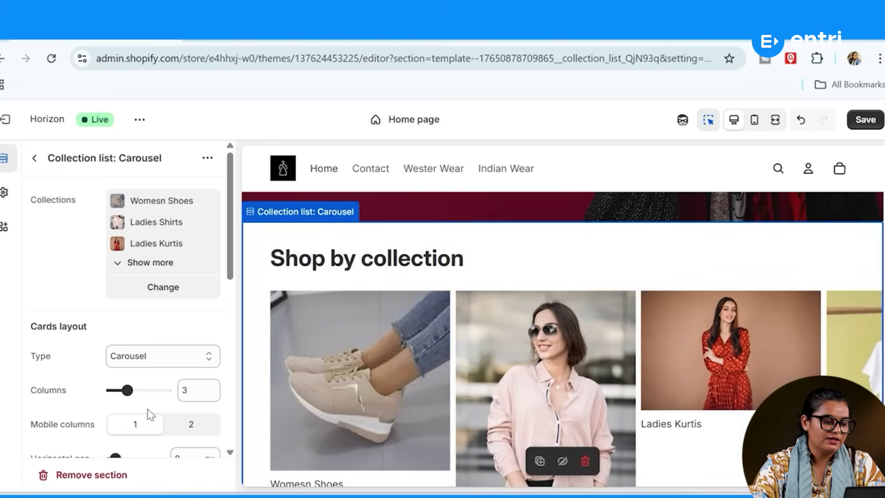
{"action": "scroll", "coordinate": [146, 416], "scroll_direction": "down", "scroll_amount": 4}
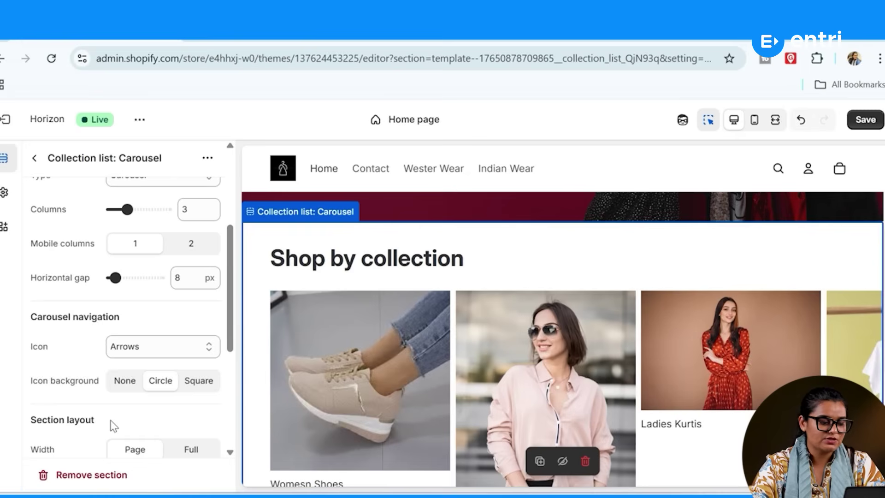
{"action": "scroll", "coordinate": [112, 424], "scroll_direction": "down", "scroll_amount": 4}
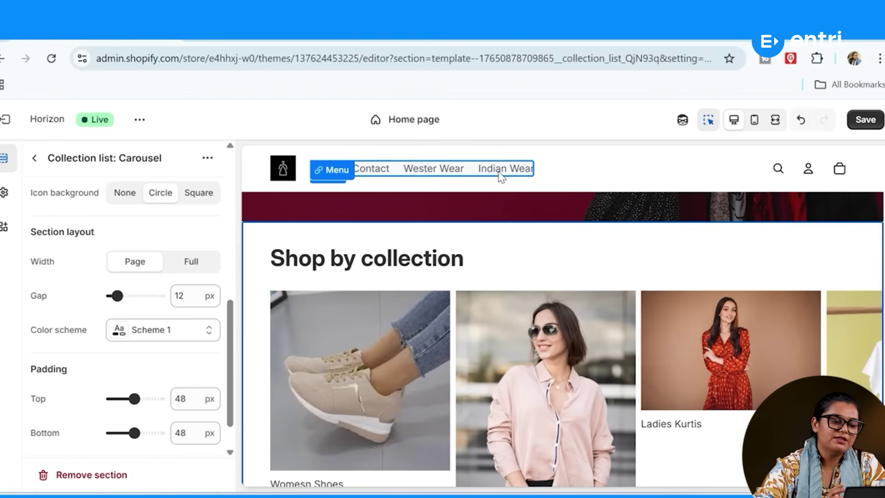
- Open the header's Main menu for editing and rename its Wester Wear item as Western Wear
{"action": "left_click", "coordinate": [330, 169]}
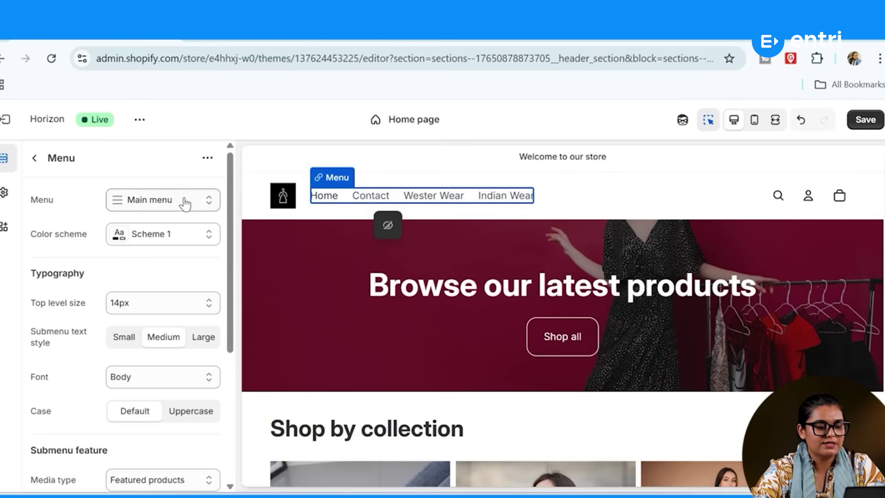
{"action": "left_click", "coordinate": [186, 203]}
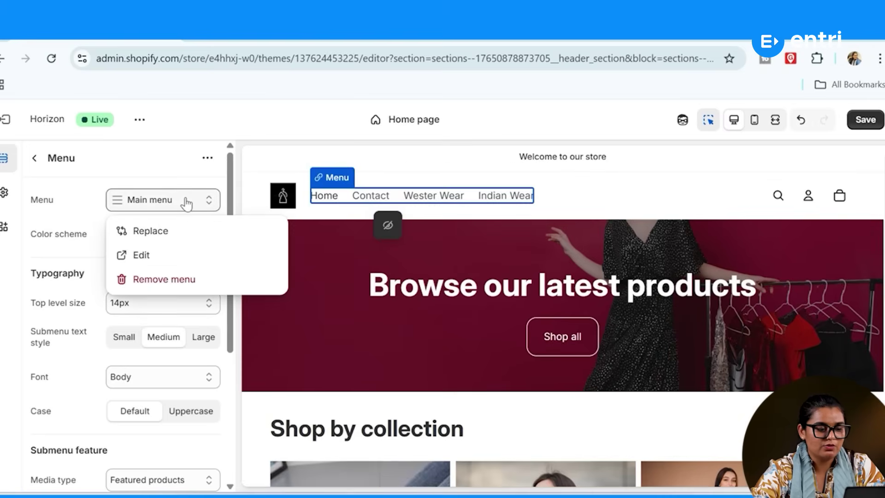
{"action": "left_click", "coordinate": [165, 257]}
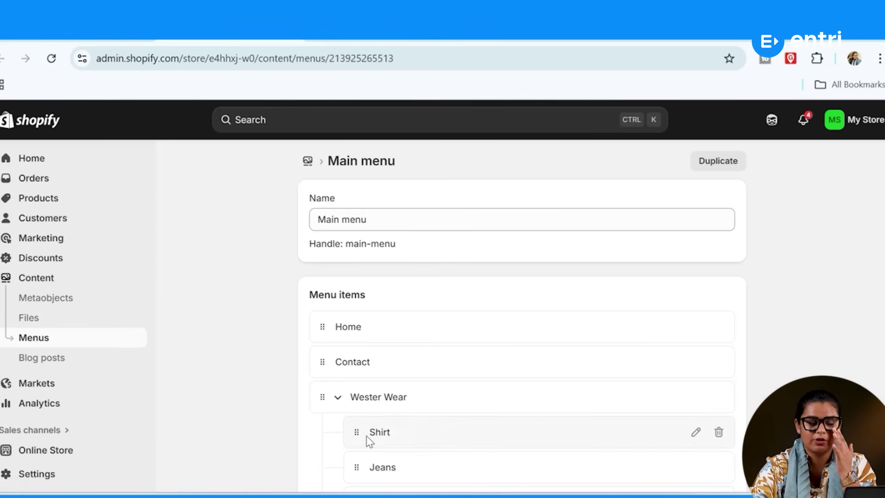
{"action": "scroll", "coordinate": [450, 407], "scroll_direction": "down", "scroll_amount": 2}
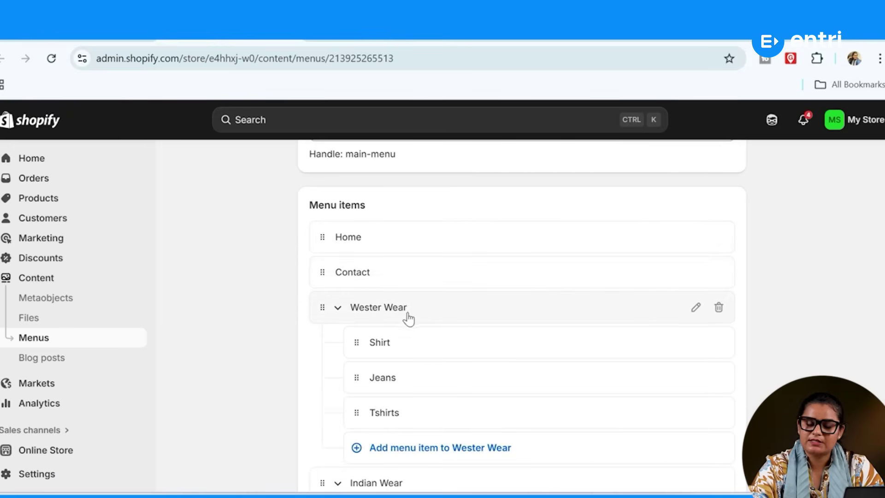
{"action": "left_click", "coordinate": [695, 307]}
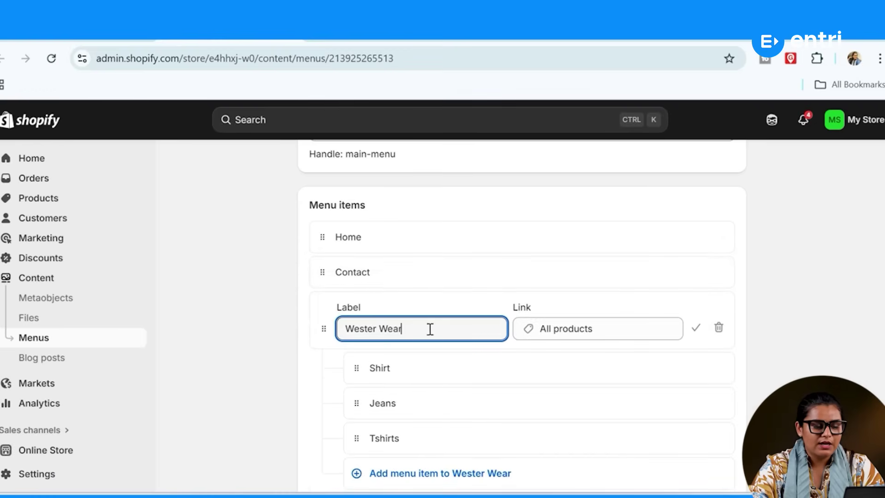
{"action": "left_click", "coordinate": [376, 329]}
{"action": "type", "text": "n"}
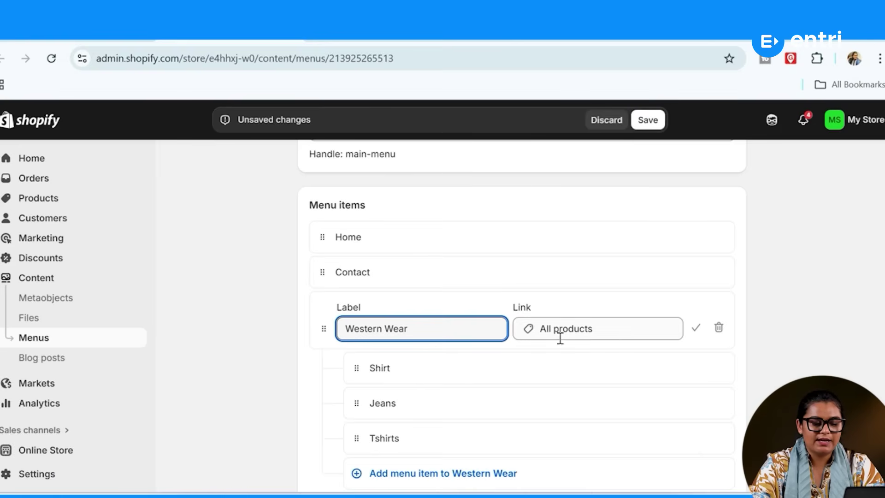
- Set the Western Wear menu item's link to the online store's Search page
{"action": "left_click", "coordinate": [529, 330]}
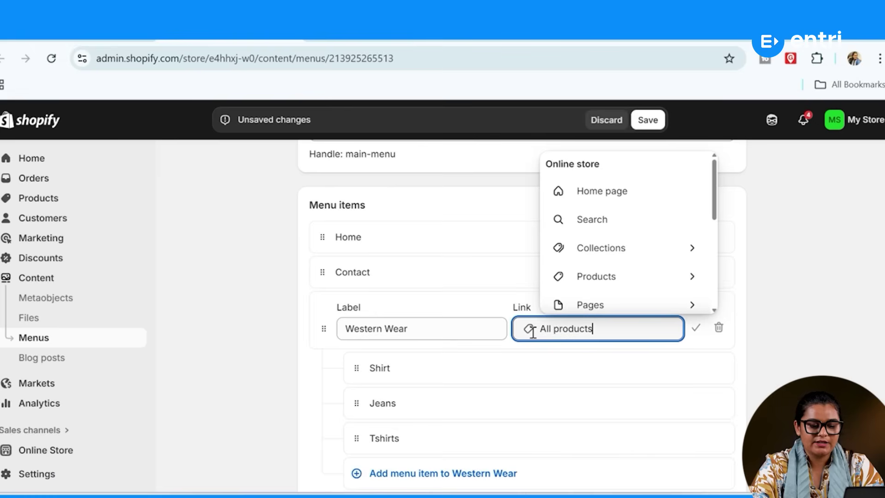
{"action": "left_click", "coordinate": [625, 287]}
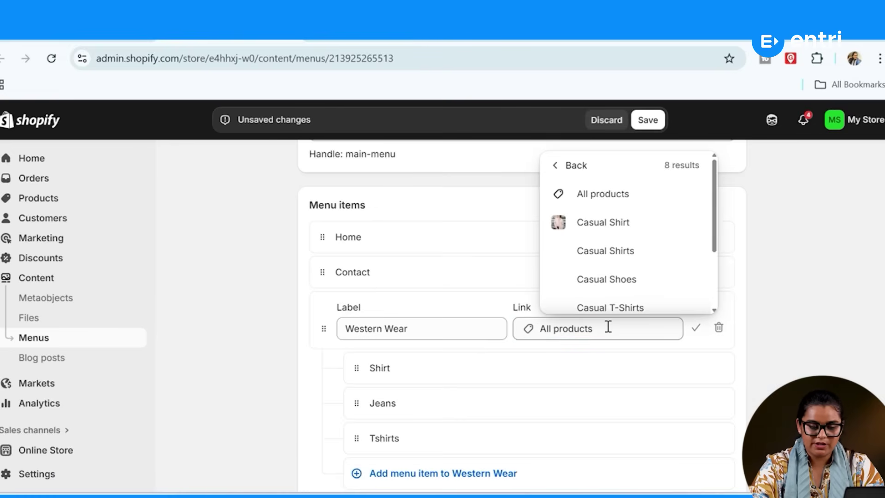
{"action": "left_click", "coordinate": [555, 170]}
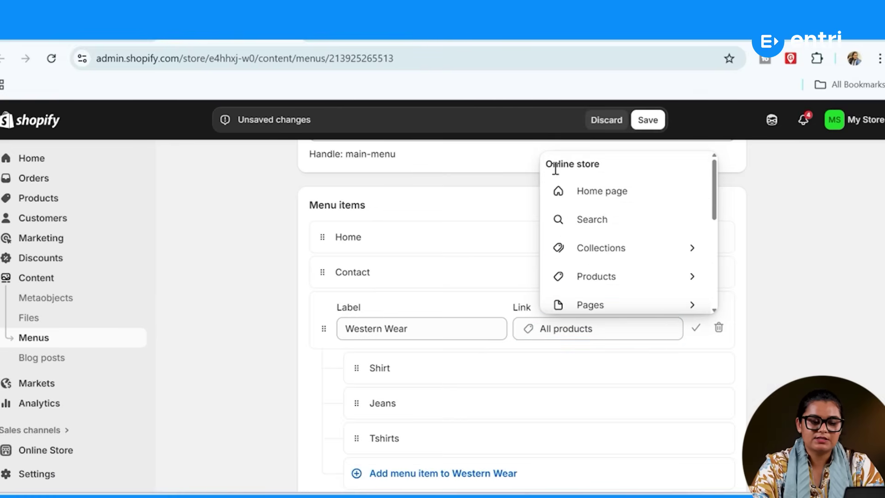
{"action": "left_click", "coordinate": [589, 234]}
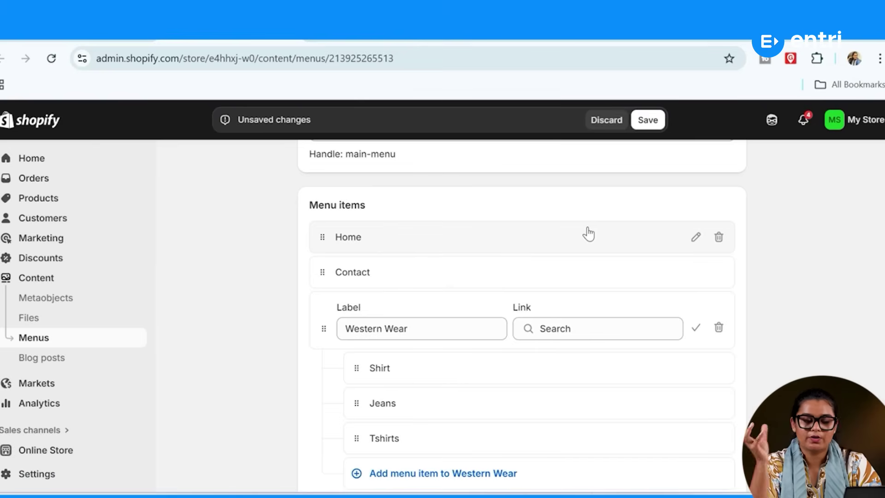
{"action": "scroll", "coordinate": [689, 357], "scroll_direction": "down", "scroll_amount": 2}
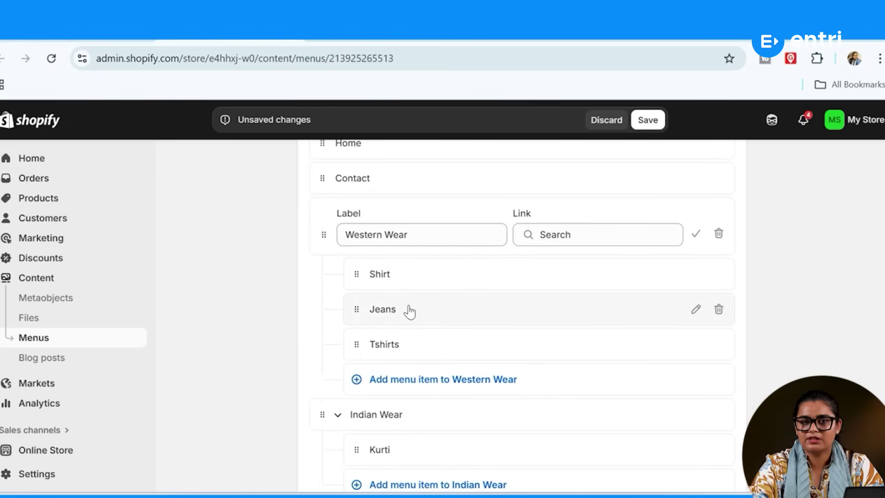
{"action": "left_click", "coordinate": [389, 380]}
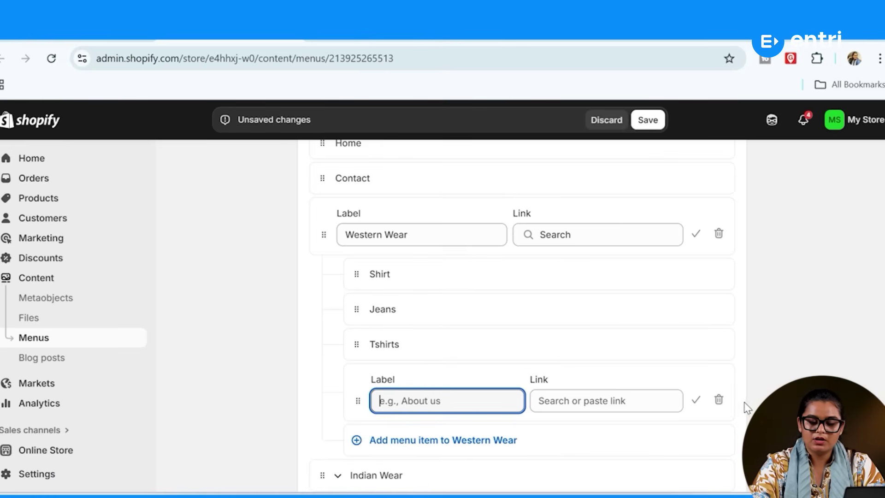
{"action": "left_click", "coordinate": [719, 401]}
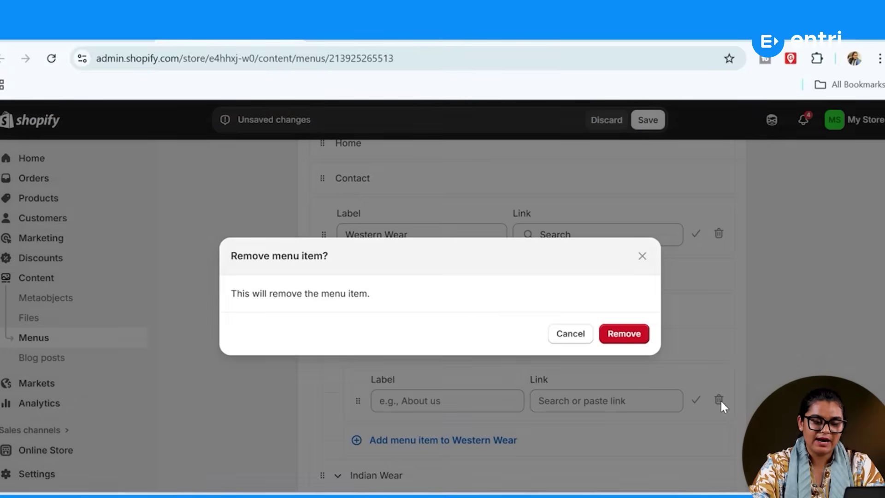
{"action": "left_click", "coordinate": [623, 334]}
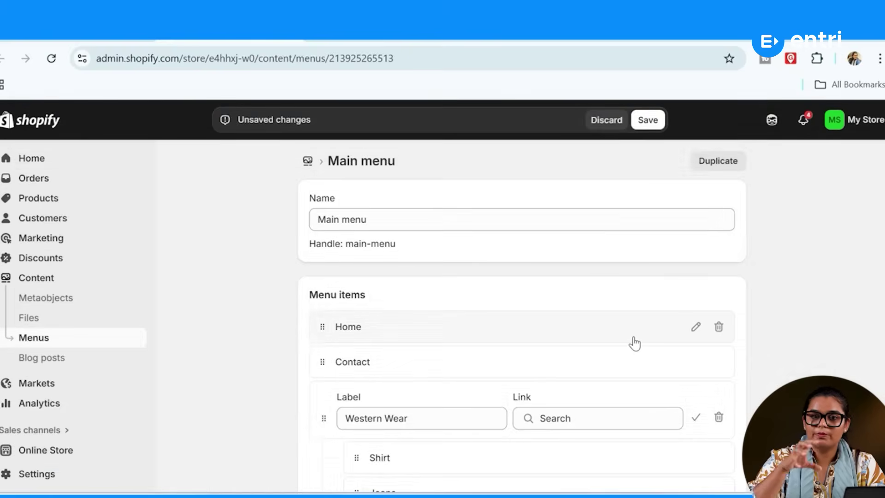
- Save the changes to the main menu
{"action": "scroll", "coordinate": [634, 342], "scroll_direction": "down", "scroll_amount": 4}
{"action": "scroll", "coordinate": [470, 402], "scroll_direction": "down", "scroll_amount": 3}
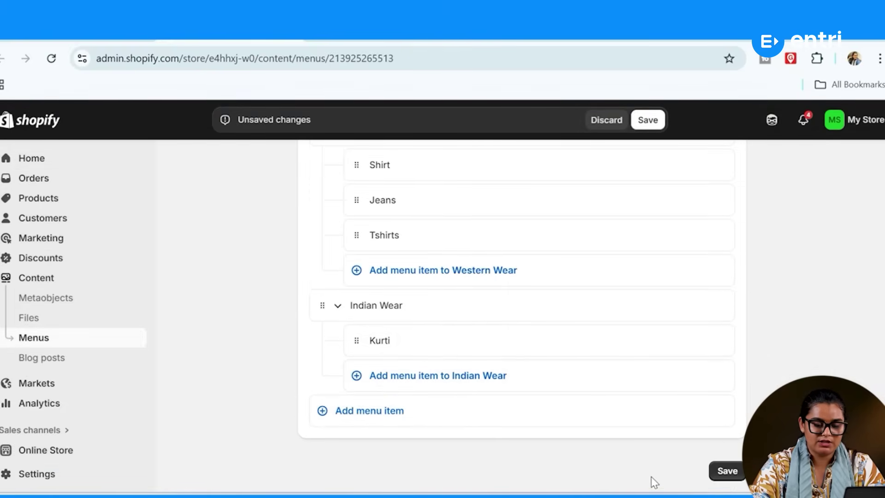
{"action": "left_click", "coordinate": [720, 473]}
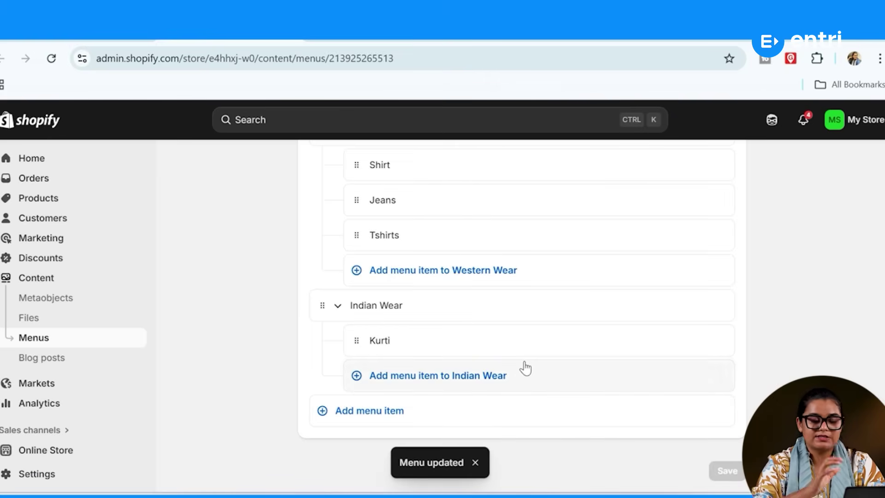
- Go to the online store's themes and open the current Horizon theme for customization
{"action": "scroll", "coordinate": [50, 341], "scroll_direction": "down", "scroll_amount": 2}
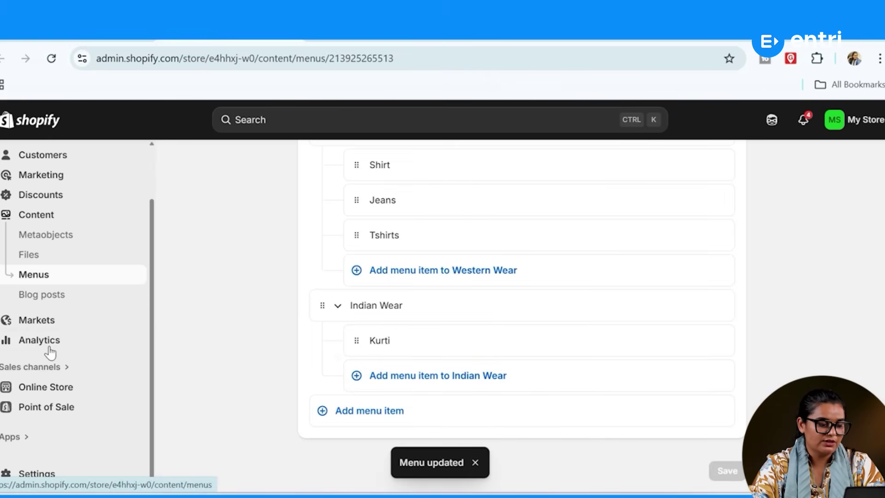
{"action": "left_click", "coordinate": [44, 385]}
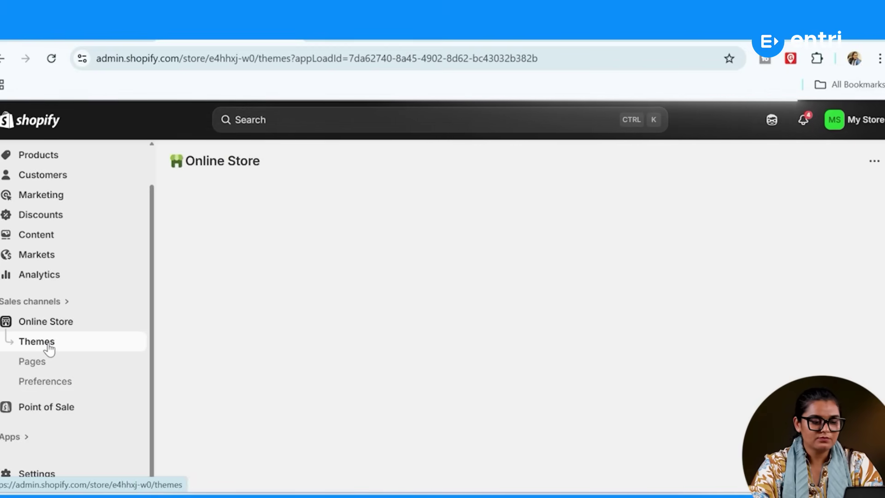
{"action": "scroll", "coordinate": [524, 384], "scroll_direction": "down", "scroll_amount": 3}
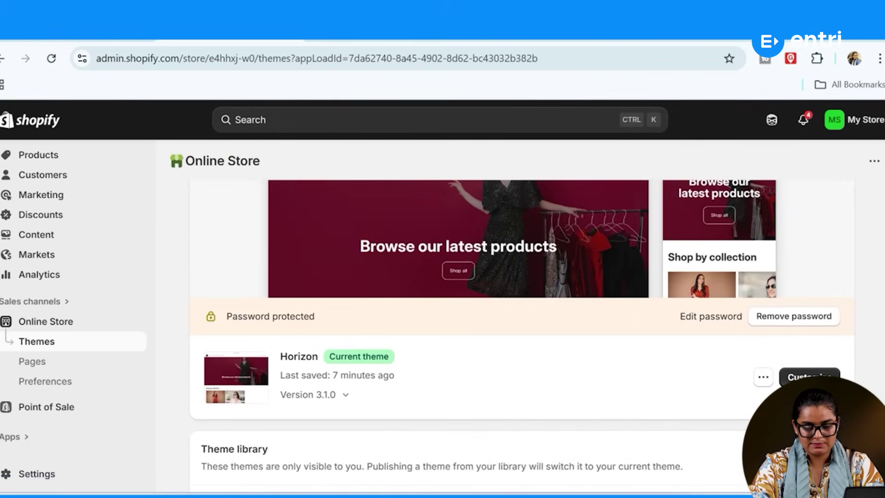
{"action": "left_click", "coordinate": [804, 377]}
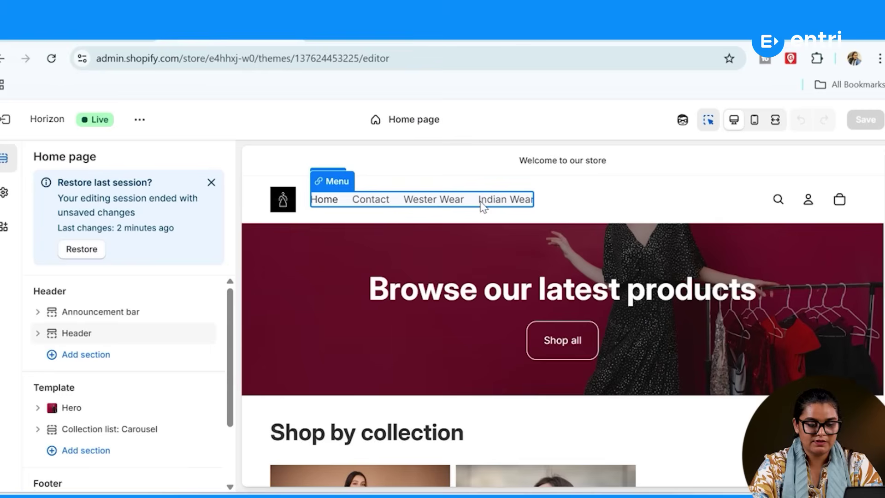
- Check the home page preview and the header menu's Western Wear submenu
{"action": "left_click", "coordinate": [433, 201]}
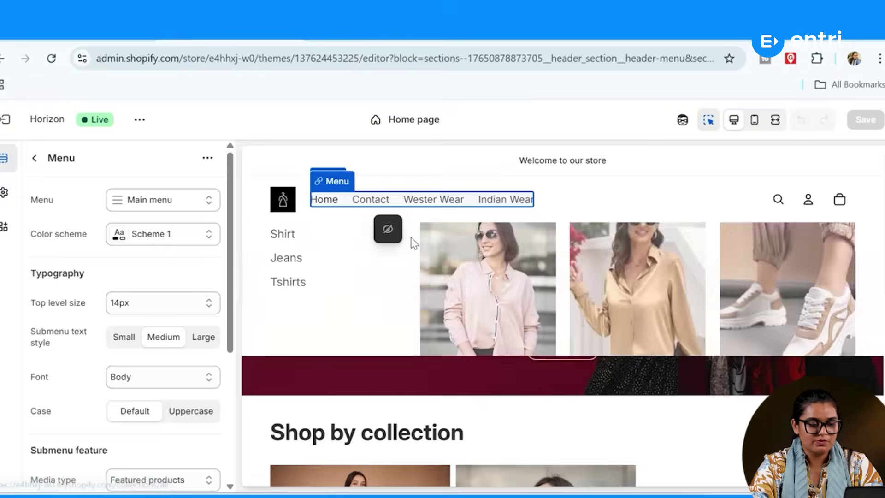
{"action": "mouse_move", "coordinate": [490, 206]}
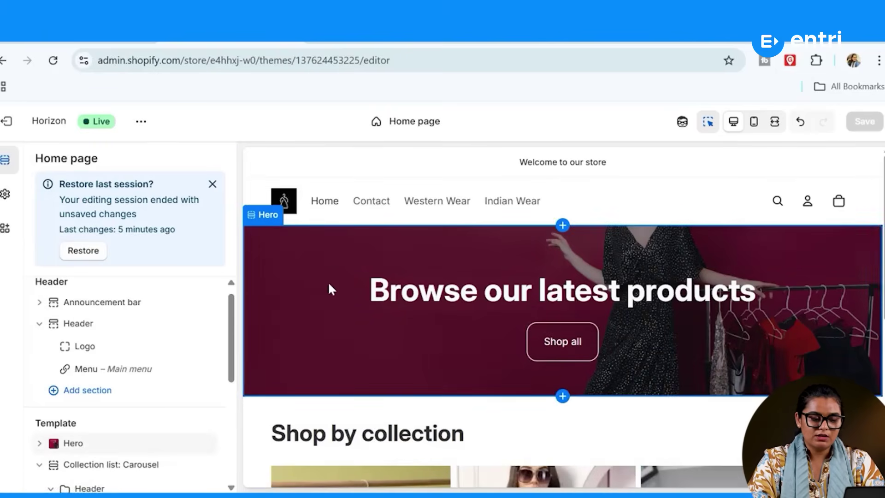
{"action": "scroll", "coordinate": [327, 283], "scroll_direction": "down", "scroll_amount": 4}
{"action": "scroll", "coordinate": [481, 277], "scroll_direction": "up", "scroll_amount": 3}
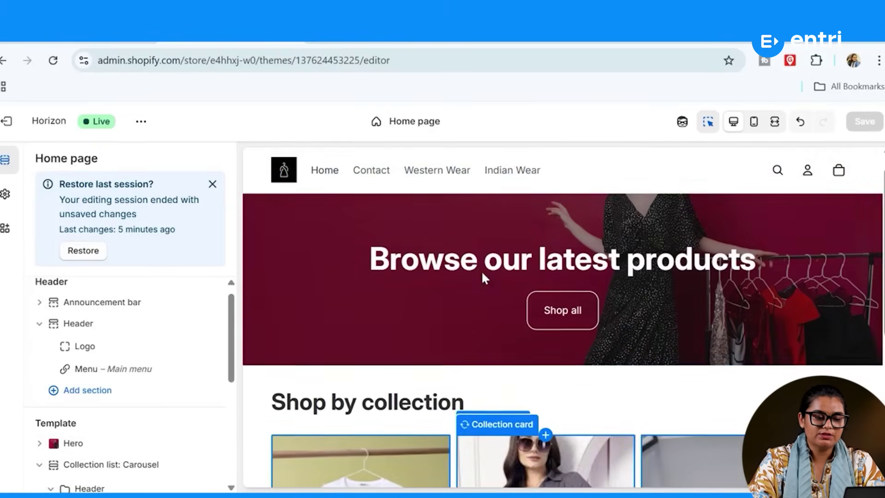
{"action": "left_click", "coordinate": [429, 174]}
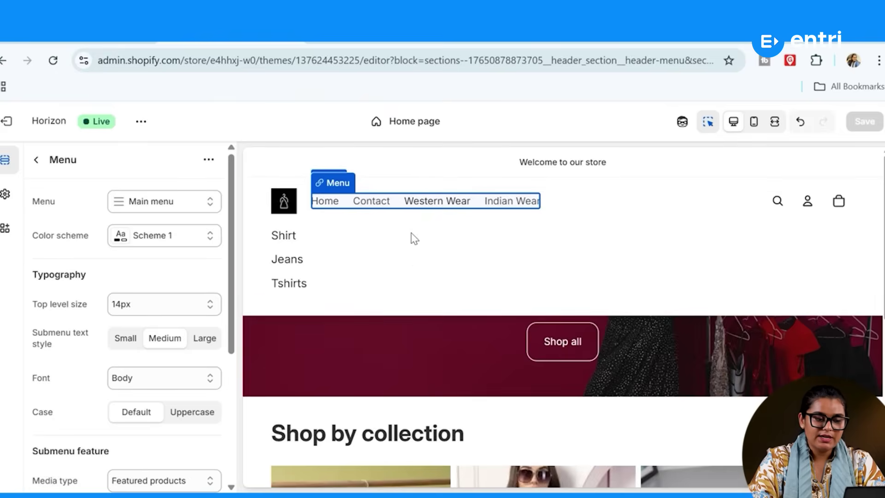
- Switch the theme preview from the home page to the Collections list page and look through its collection cards
{"action": "left_click", "coordinate": [410, 123]}
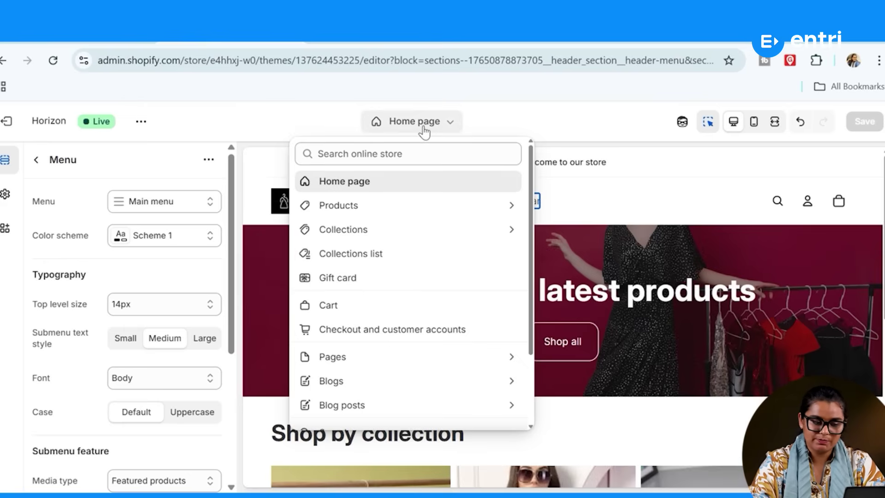
{"action": "left_click", "coordinate": [357, 254]}
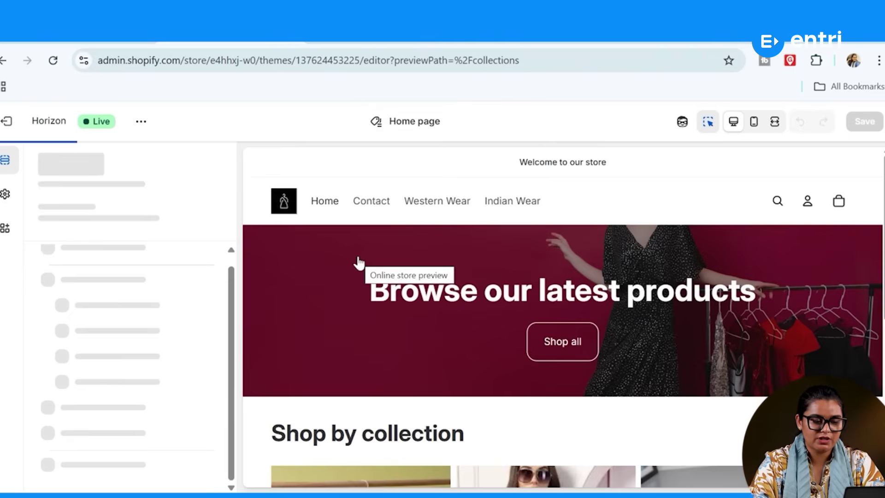
{"action": "scroll", "coordinate": [341, 386], "scroll_direction": "down", "scroll_amount": 3}
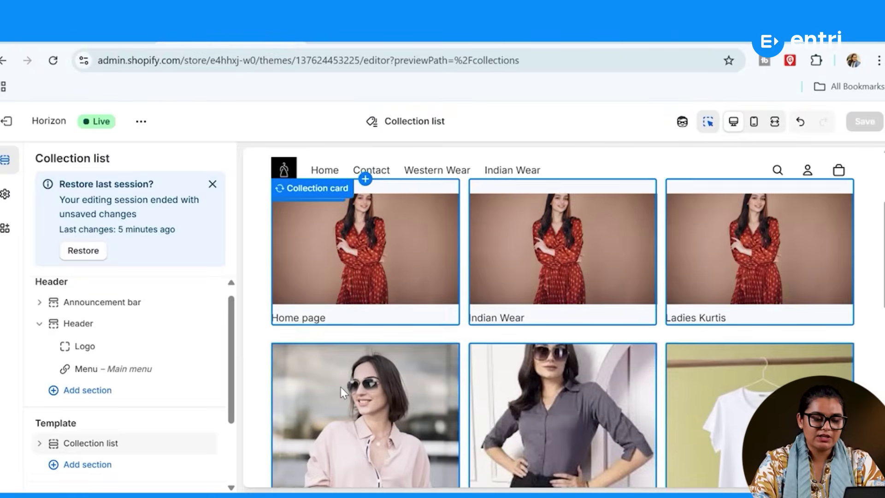
{"action": "scroll", "coordinate": [341, 386], "scroll_direction": "down", "scroll_amount": 4}
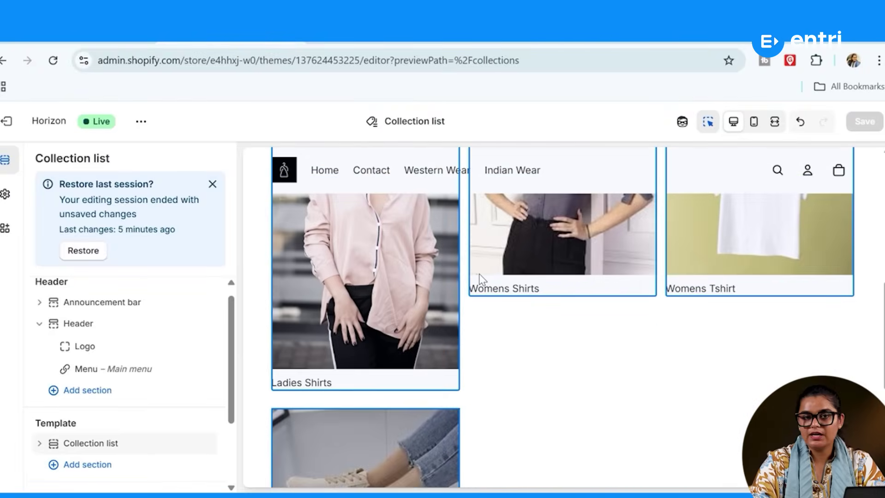
{"action": "scroll", "coordinate": [480, 278], "scroll_direction": "up", "scroll_amount": 4}
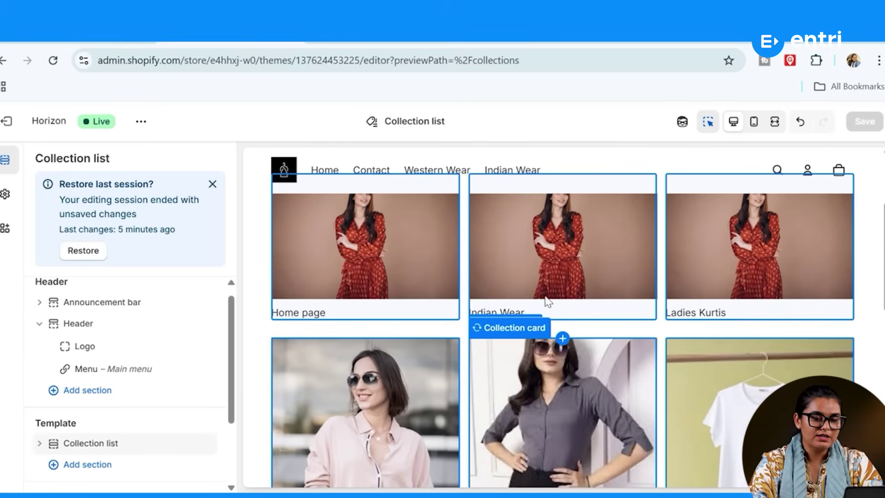
- Exit the theme editor and open the store's Policies settings to review the written policies
{"action": "left_click", "coordinate": [6, 121]}
{"action": "scroll", "coordinate": [68, 379], "scroll_direction": "down", "scroll_amount": 2}
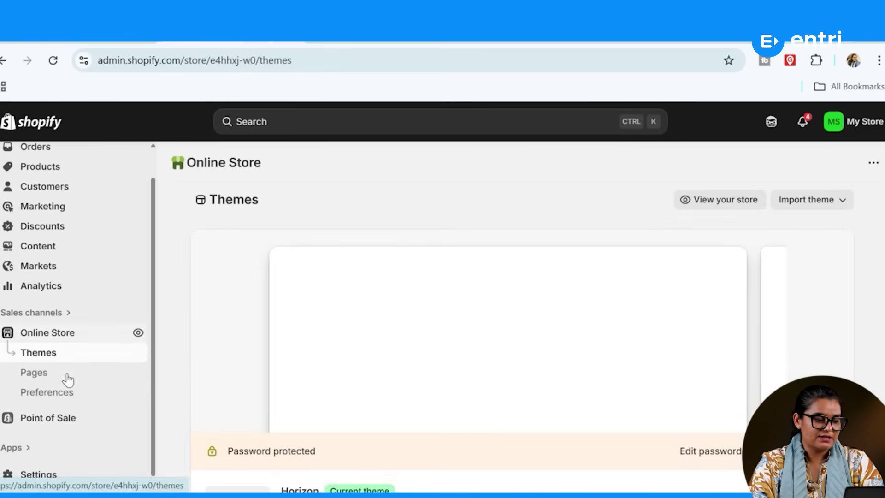
{"action": "left_click", "coordinate": [44, 474]}
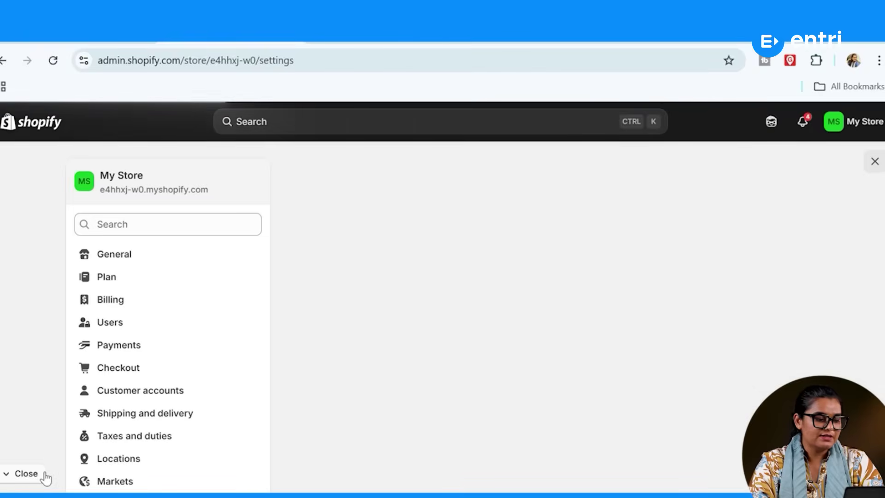
{"action": "scroll", "coordinate": [125, 367], "scroll_direction": "down", "scroll_amount": 8}
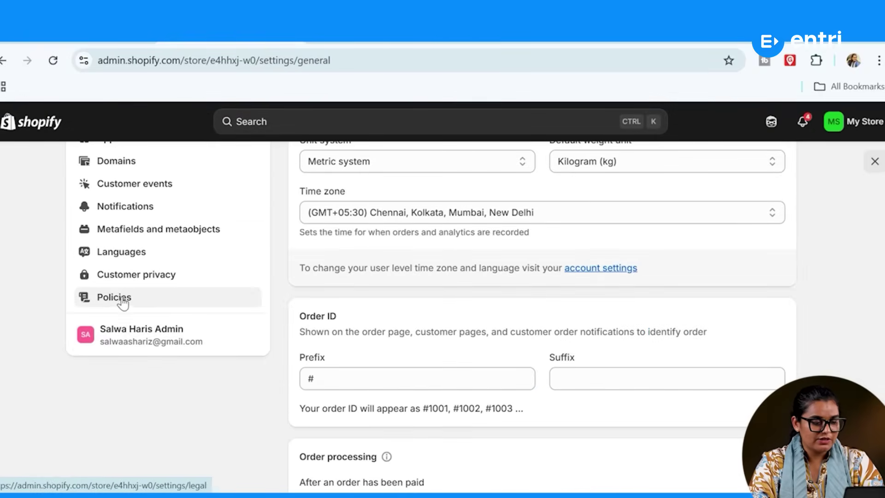
{"action": "left_click", "coordinate": [120, 299]}
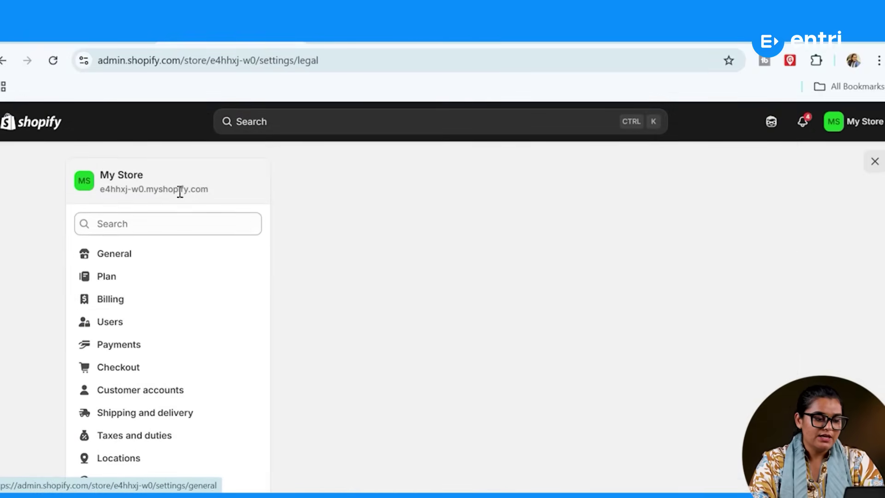
{"action": "scroll", "coordinate": [249, 324], "scroll_direction": "down", "scroll_amount": 5}
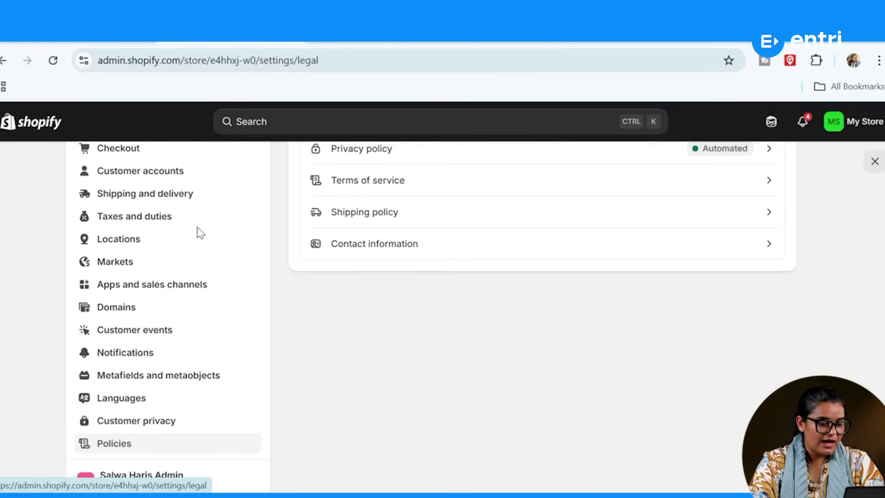
{"action": "scroll", "coordinate": [198, 233], "scroll_direction": "down", "scroll_amount": 1}
{"action": "scroll", "coordinate": [450, 212], "scroll_direction": "up", "scroll_amount": 4}
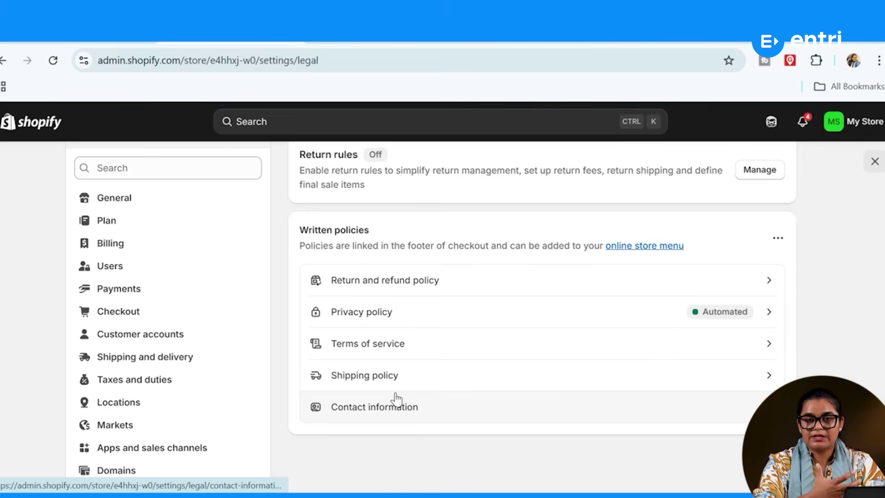
- Open the written Return and refund policy, read through its text, and close it without changes
{"action": "left_click", "coordinate": [474, 285]}
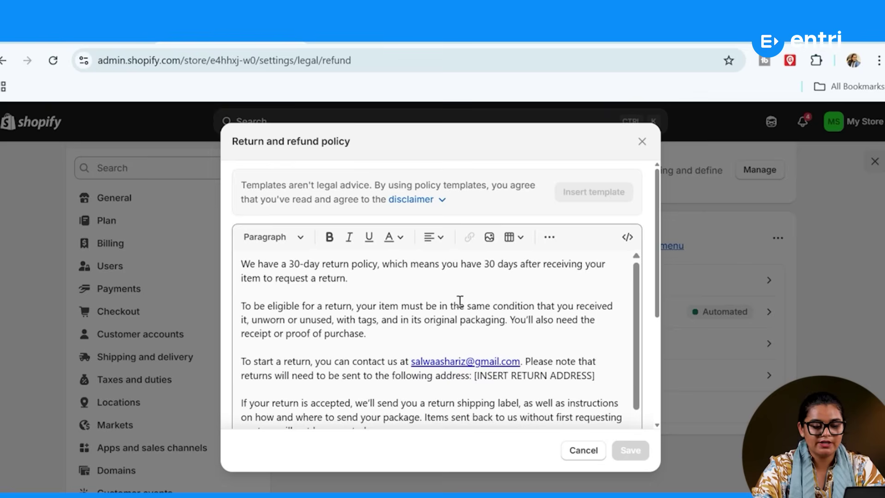
{"action": "scroll", "coordinate": [458, 300], "scroll_direction": "down", "scroll_amount": 3}
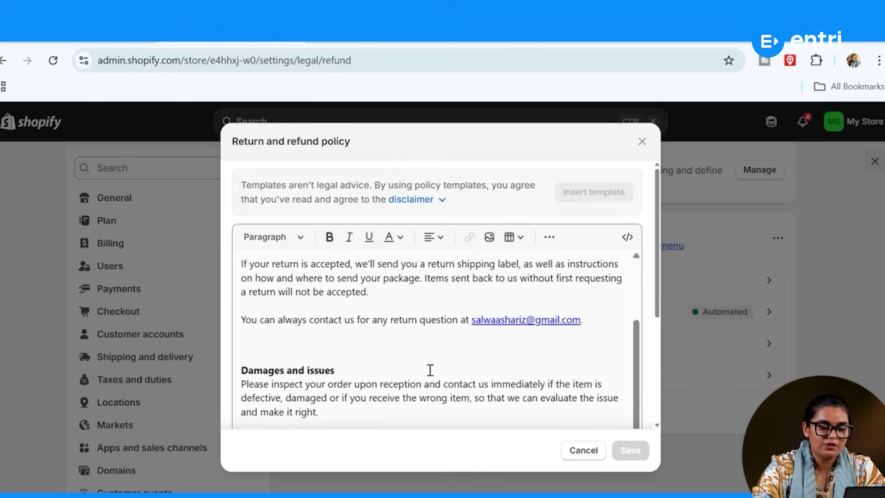
{"action": "scroll", "coordinate": [429, 370], "scroll_direction": "up", "scroll_amount": 3}
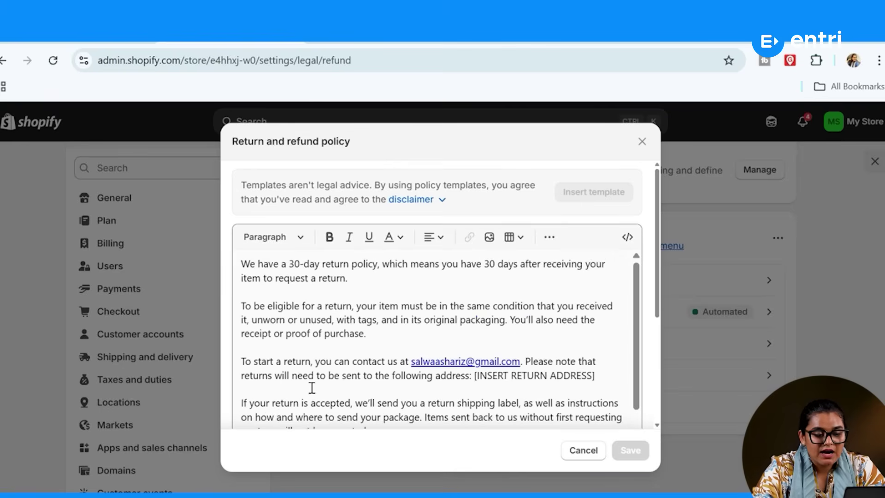
{"action": "scroll", "coordinate": [394, 344], "scroll_direction": "down", "scroll_amount": 10}
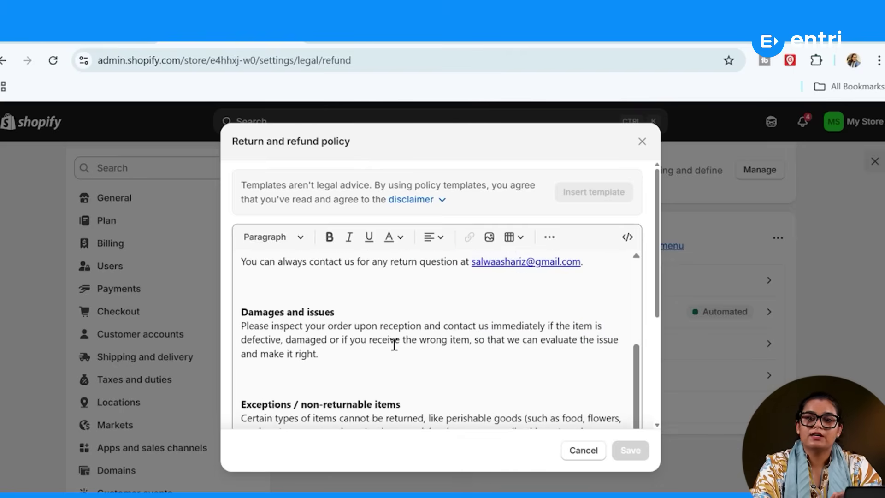
{"action": "left_click", "coordinate": [574, 454]}
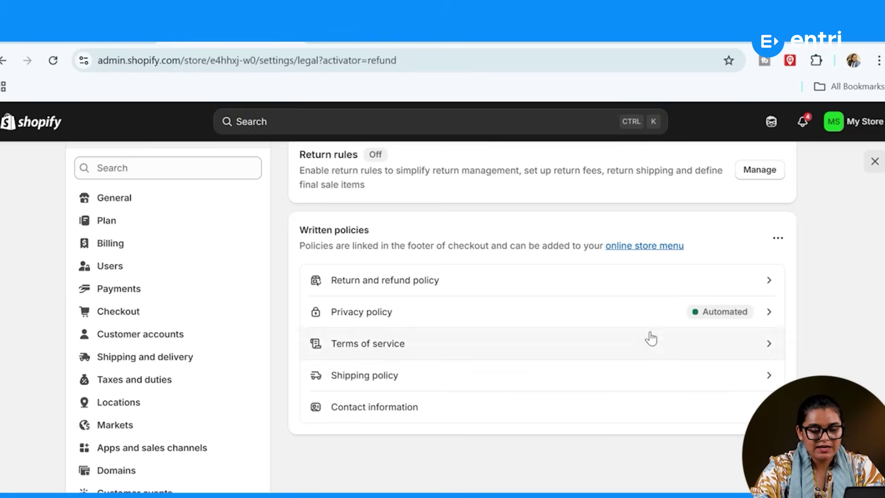
- Open the Contact information policy, check its trade name, contact and address fields, and close it
{"action": "left_click", "coordinate": [483, 415]}
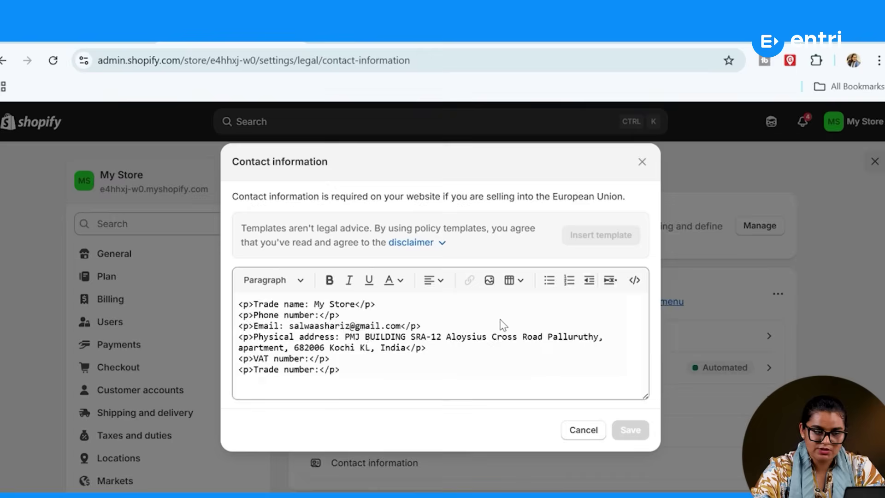
{"action": "scroll", "coordinate": [401, 357], "scroll_direction": "down", "scroll_amount": 3}
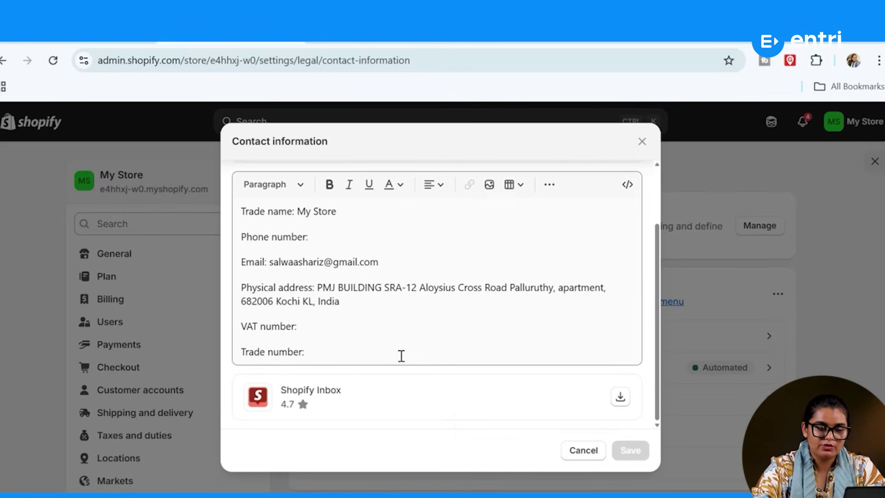
{"action": "left_click", "coordinate": [641, 142]}
- Open the Shipping policy, read through its delivery, customs and lost-parcel sections, and close it
{"action": "left_click", "coordinate": [517, 435]}
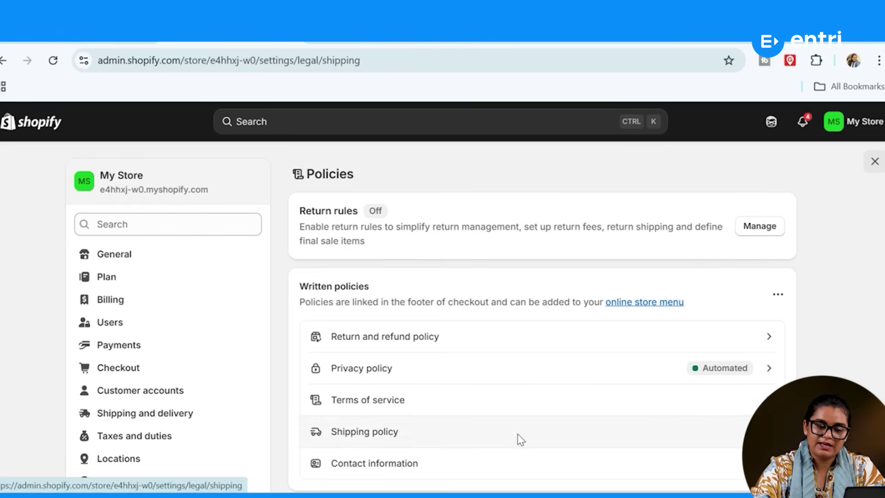
{"action": "scroll", "coordinate": [391, 323], "scroll_direction": "down", "scroll_amount": 10}
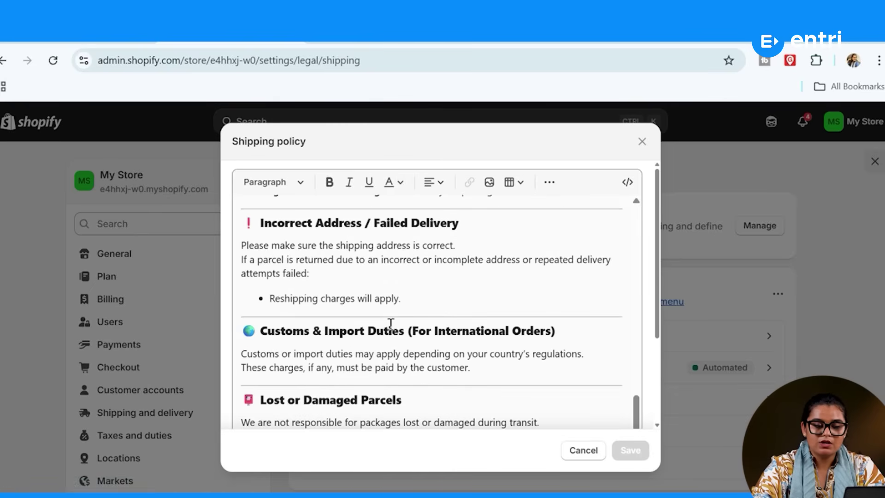
{"action": "left_click", "coordinate": [641, 142]}
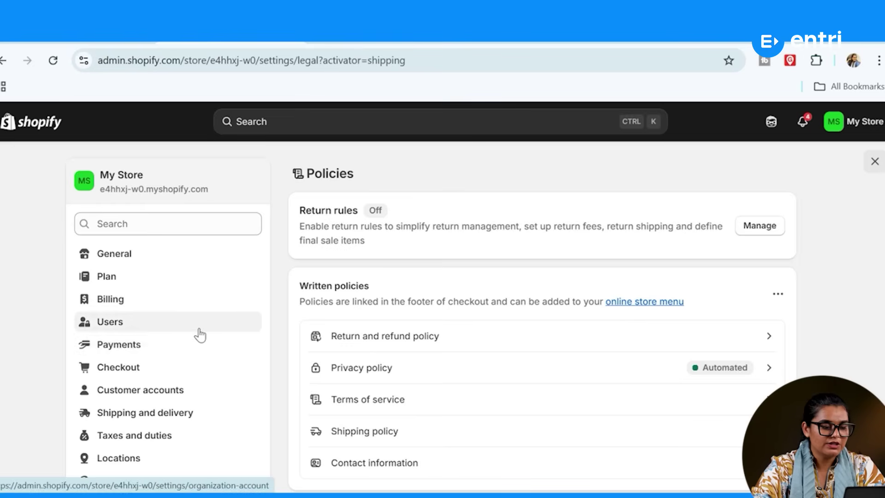
- Leave the store settings and open the current Horizon theme for customization from the online store's themes
{"action": "scroll", "coordinate": [199, 334], "scroll_direction": "down", "scroll_amount": 5}
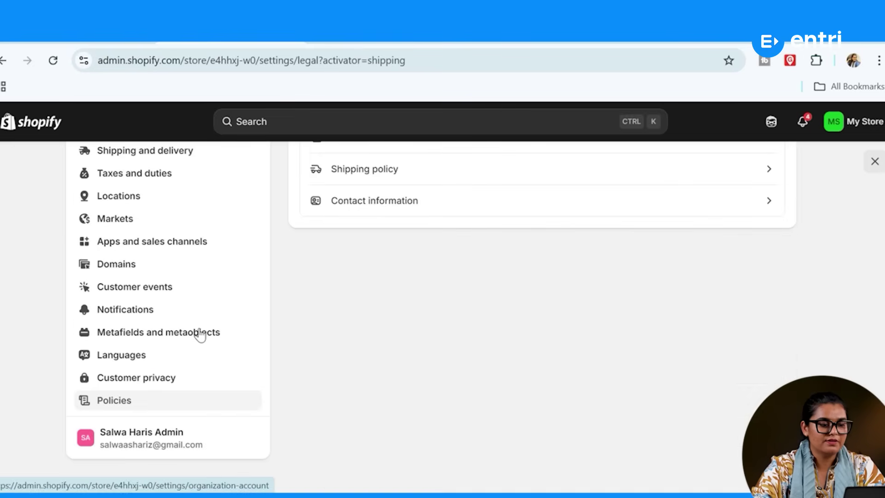
{"action": "left_click", "coordinate": [875, 162]}
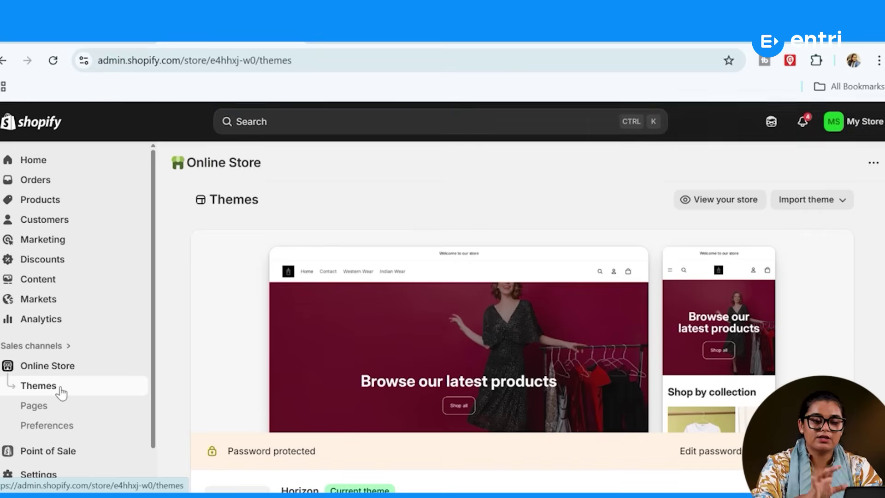
{"action": "scroll", "coordinate": [339, 335], "scroll_direction": "down", "scroll_amount": 10}
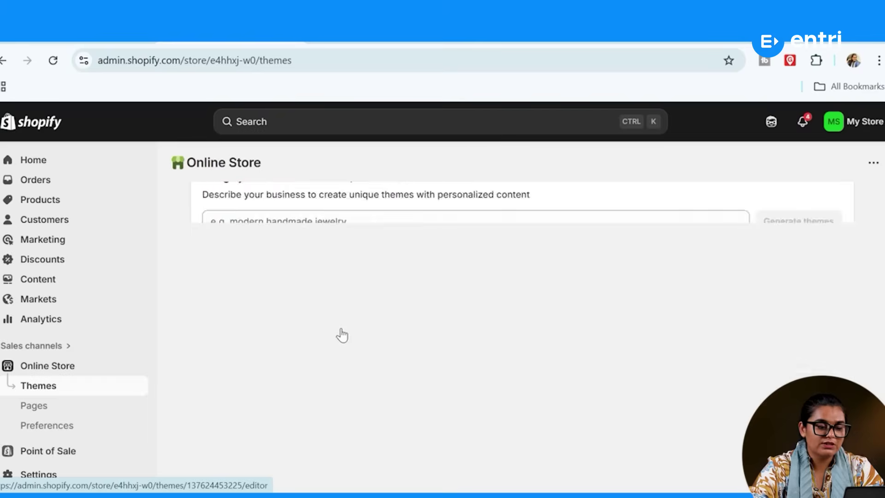
{"action": "scroll", "coordinate": [341, 335], "scroll_direction": "up", "scroll_amount": 10}
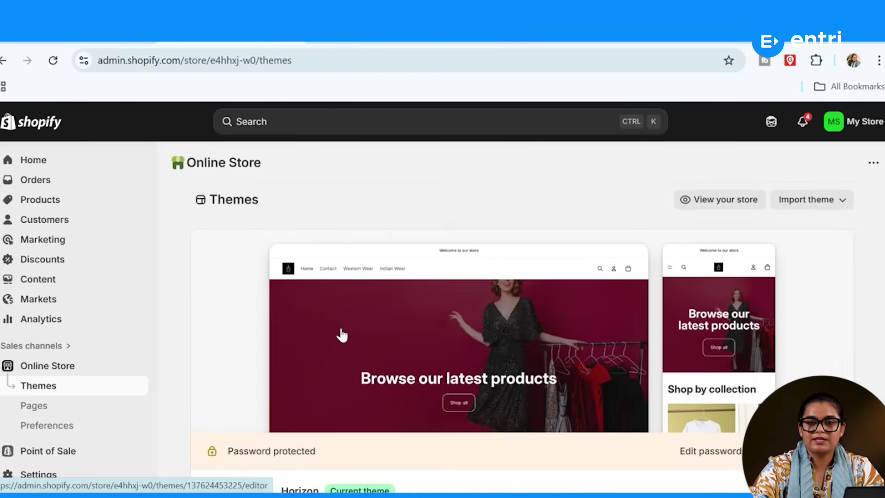
{"action": "scroll", "coordinate": [652, 383], "scroll_direction": "down", "scroll_amount": 3}
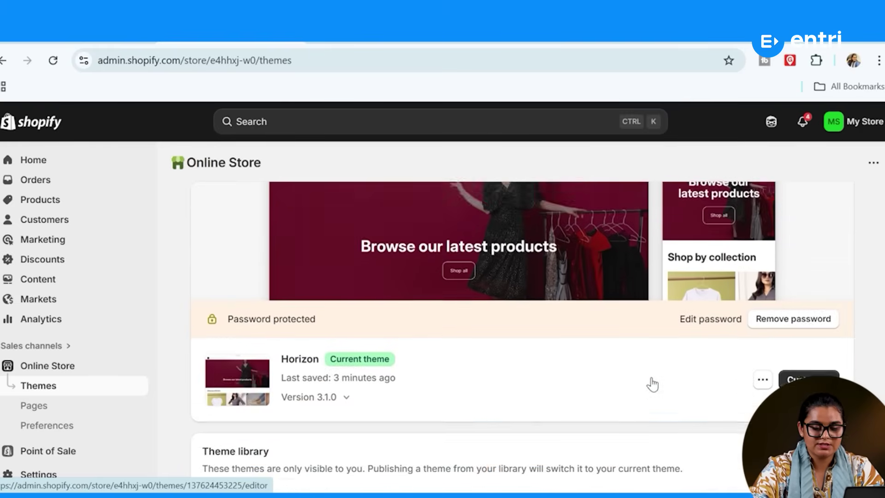
{"action": "left_click", "coordinate": [822, 352]}
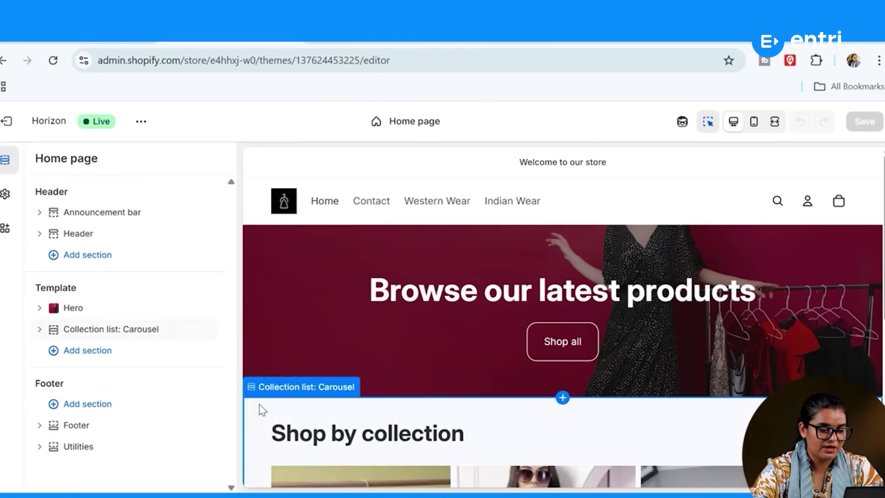
- Add a Policies and links section to the home page's footer
{"action": "scroll", "coordinate": [405, 400], "scroll_direction": "down", "scroll_amount": 5}
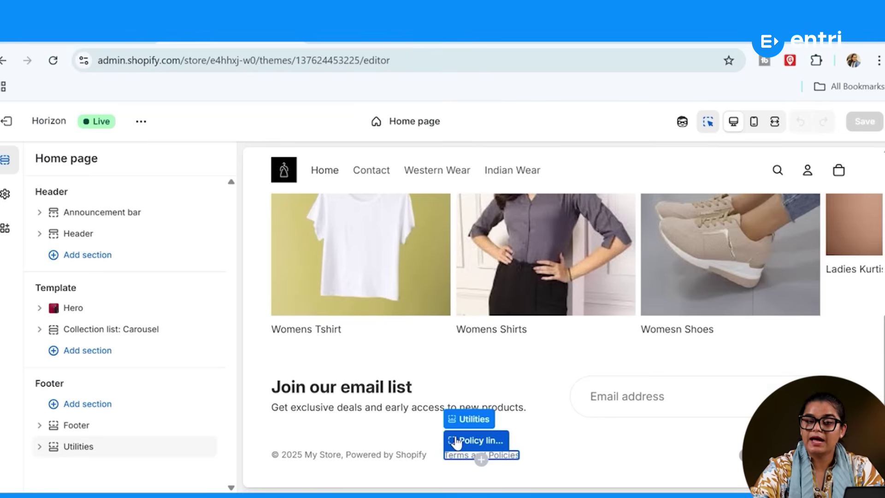
{"action": "left_click", "coordinate": [87, 404]}
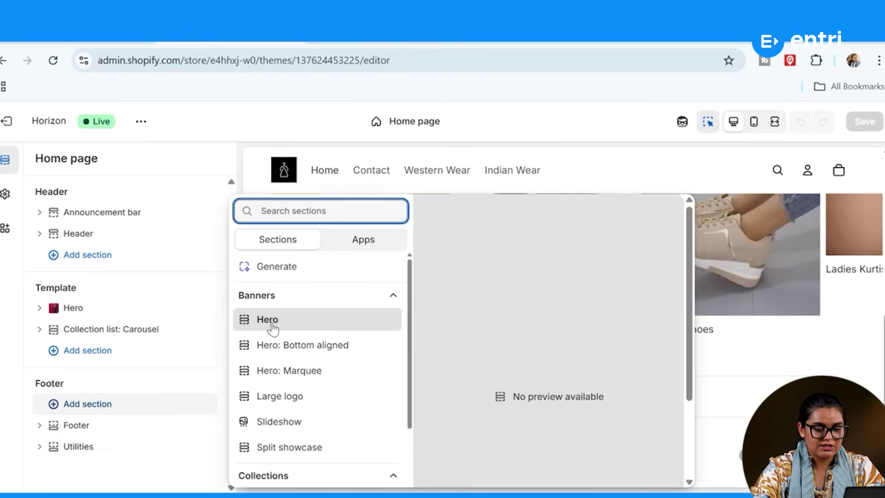
{"action": "scroll", "coordinate": [343, 390], "scroll_direction": "down", "scroll_amount": 1}
{"action": "scroll", "coordinate": [345, 390], "scroll_direction": "down", "scroll_amount": 1}
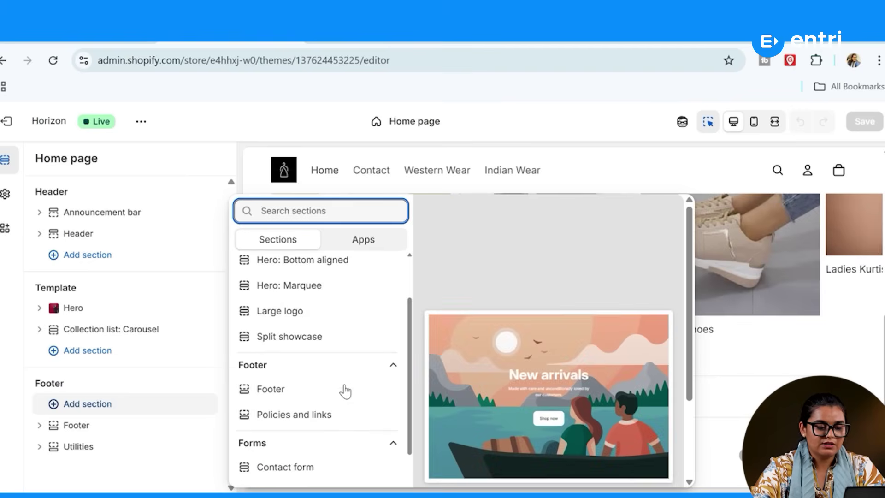
{"action": "left_click", "coordinate": [274, 414]}
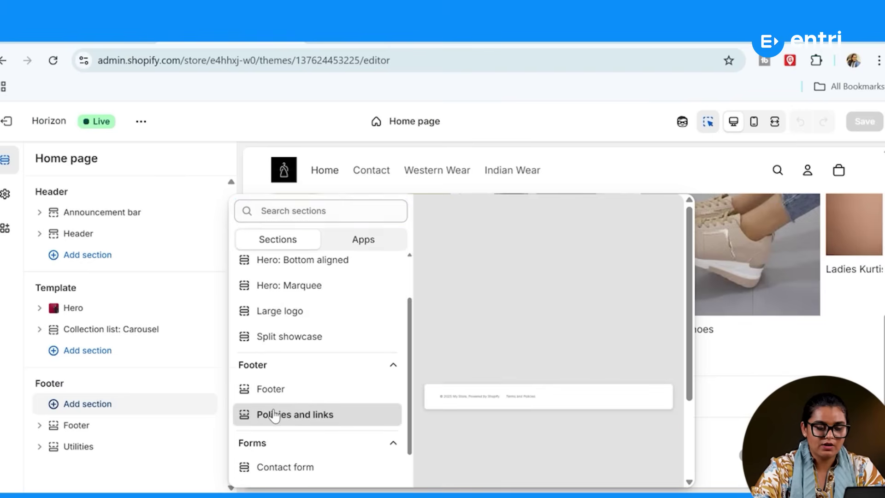